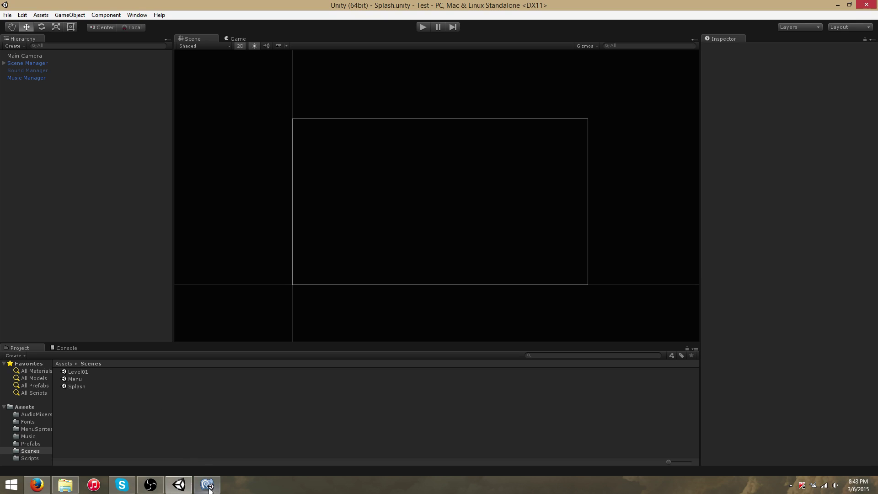
Step: Review MusicPlaylist.cs and MusicManager.cs in MonoDevelop, then return to the Unity editor
scroll(264, 143, up, 5)
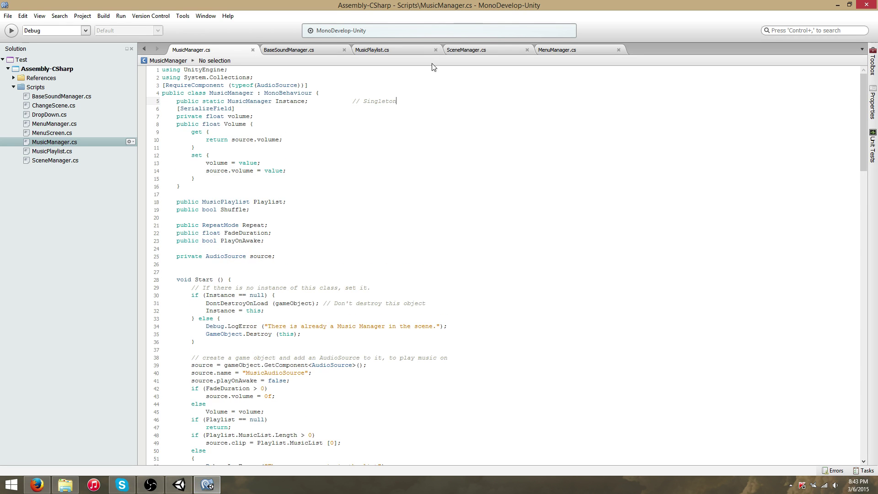
click(408, 50)
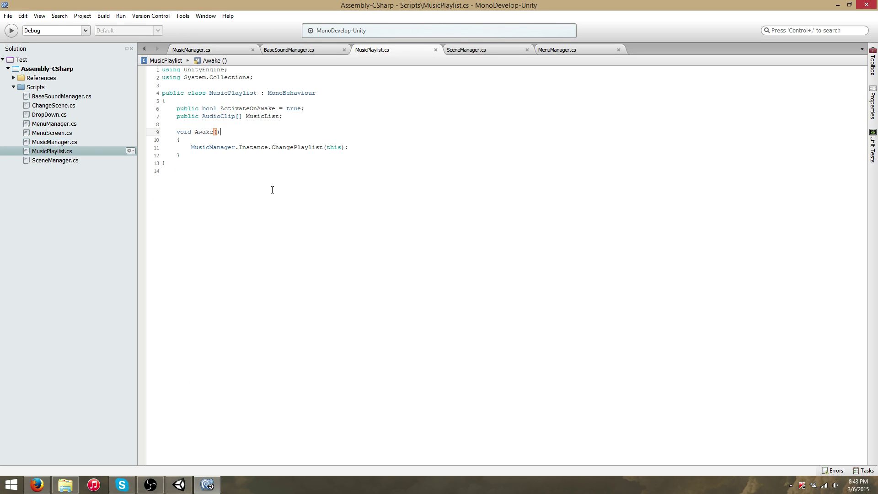
click(196, 50)
click(179, 485)
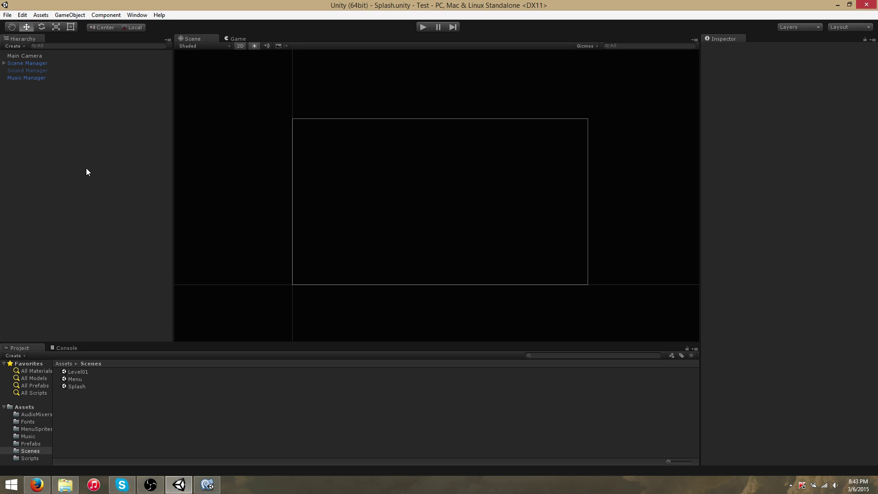
Step: Inspect the Music Manager object's components, then go to File > Build Settings
click(49, 79)
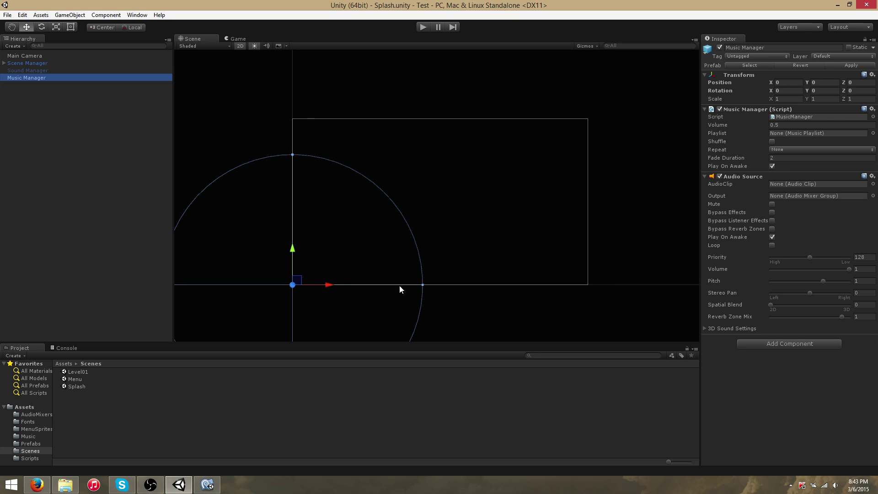
click(11, 17)
click(29, 102)
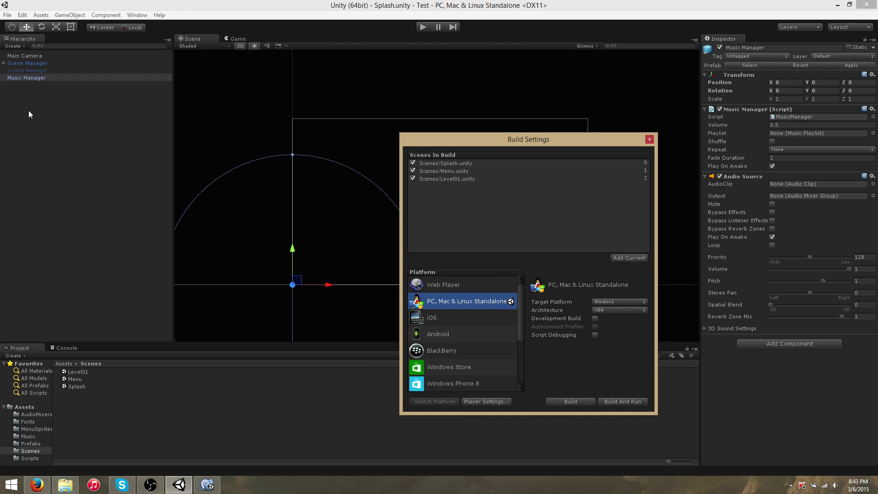
click(482, 163)
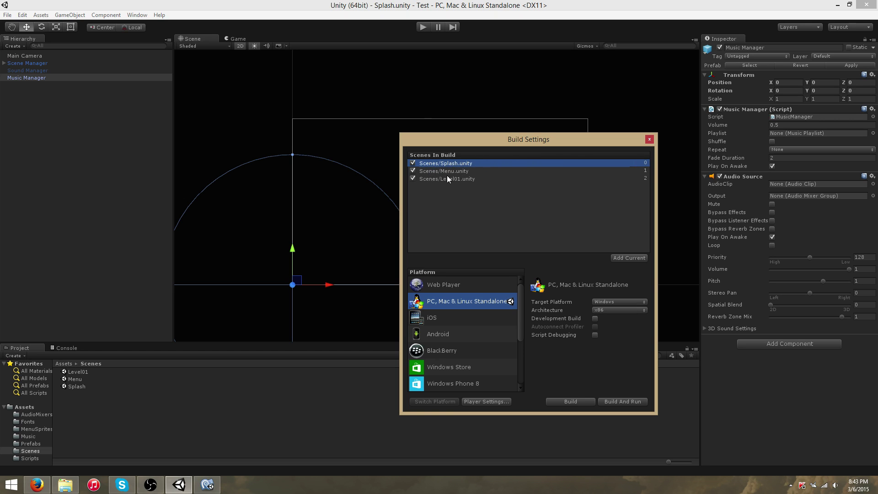
click(483, 171)
click(487, 179)
click(484, 172)
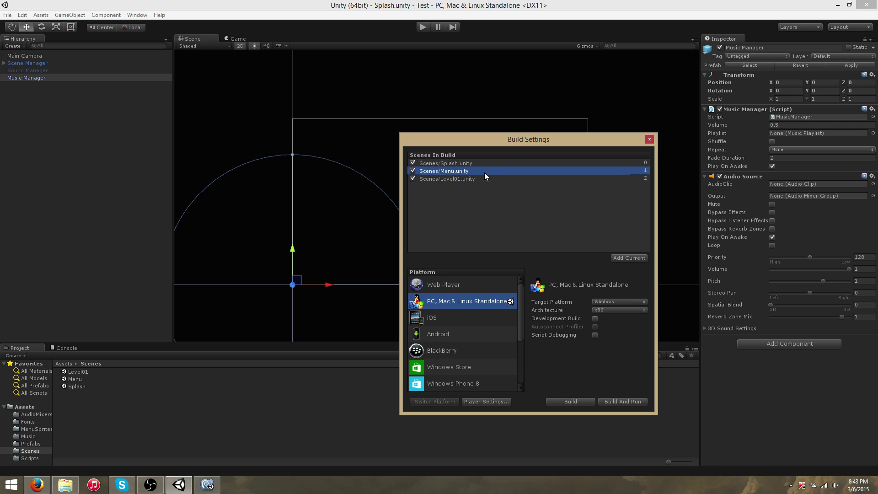
click(485, 179)
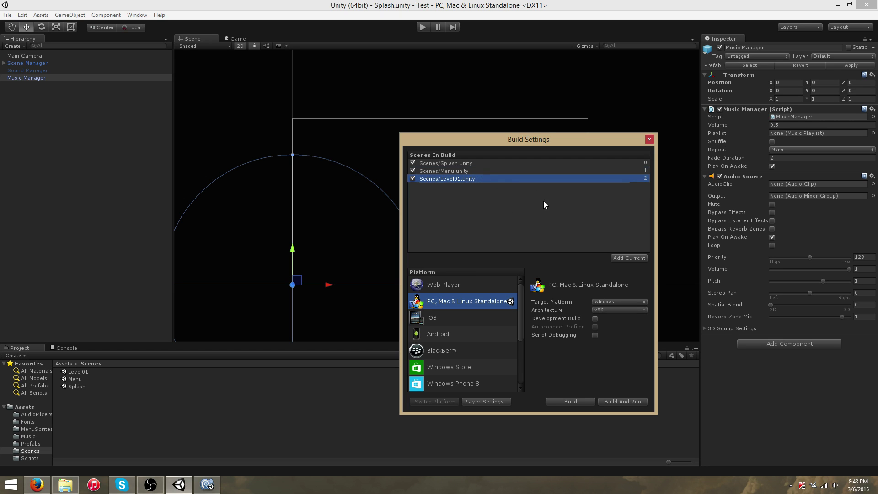
click(482, 169)
click(479, 176)
click(478, 170)
click(482, 178)
click(482, 171)
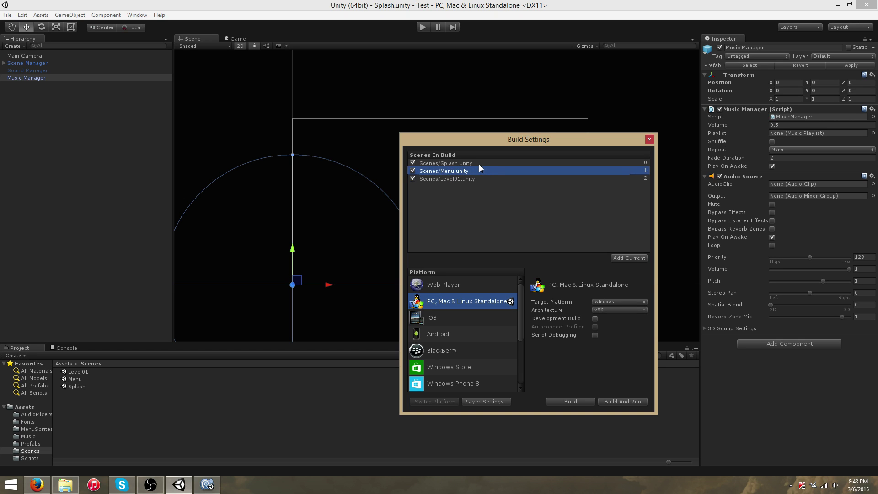
click(479, 164)
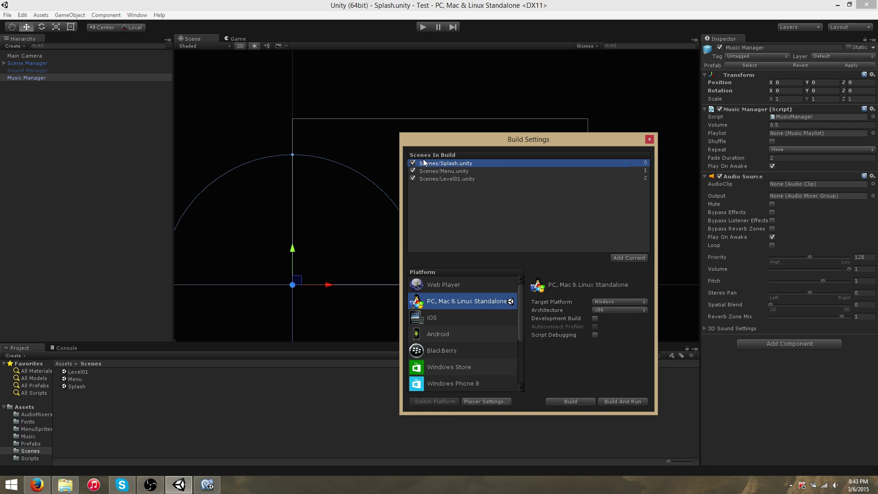
click(477, 172)
click(484, 179)
click(481, 172)
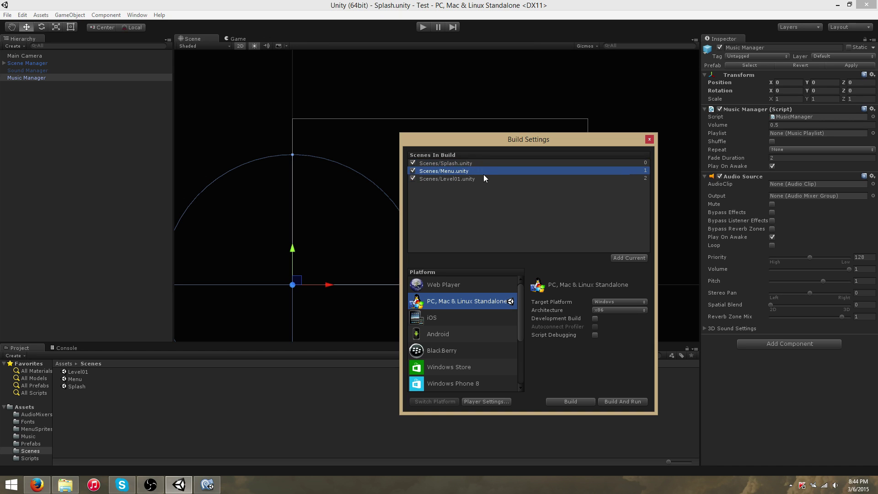
click(484, 163)
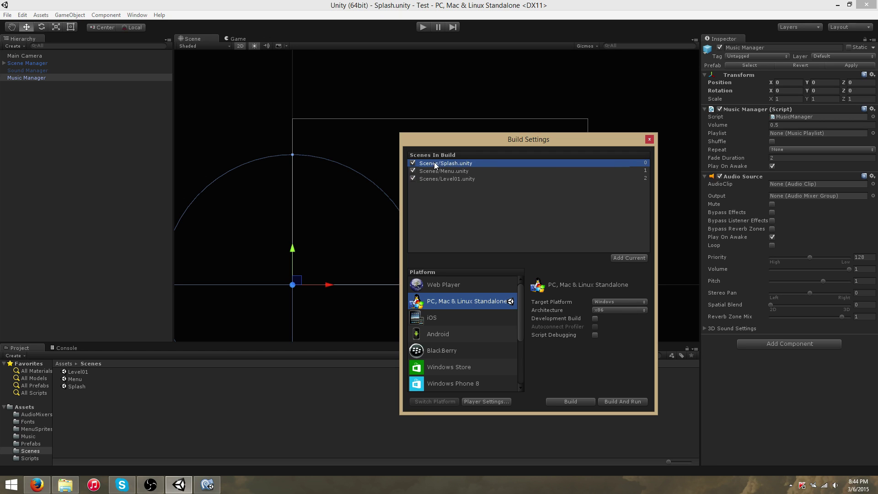
Step: Close Build Settings and compare the Music Manager prefab in Assets/Prefabs with its scene copy
click(649, 139)
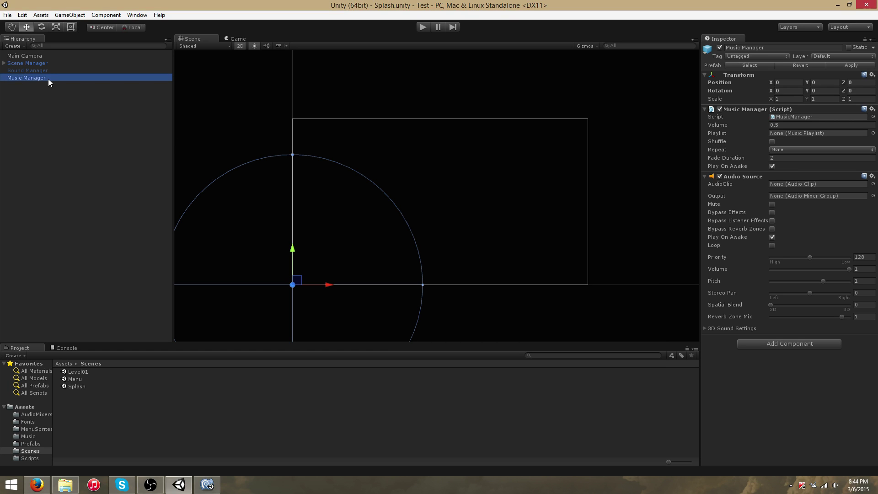
click(64, 364)
double_click(103, 399)
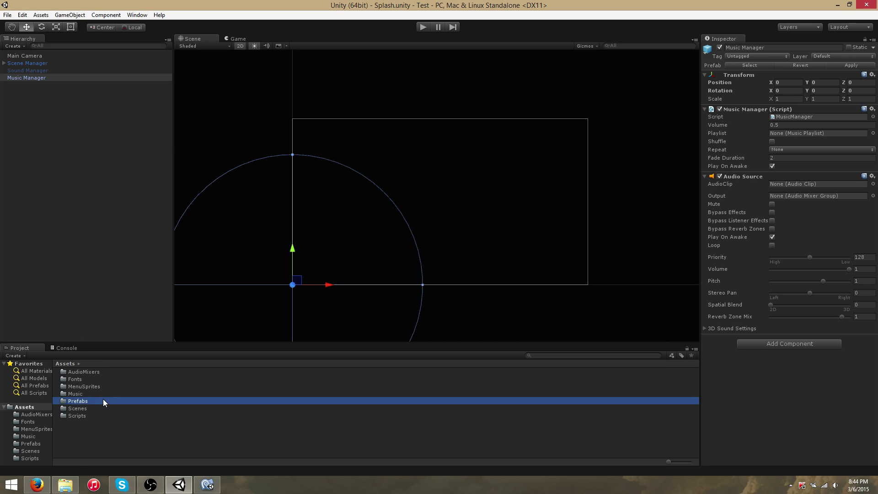
click(50, 78)
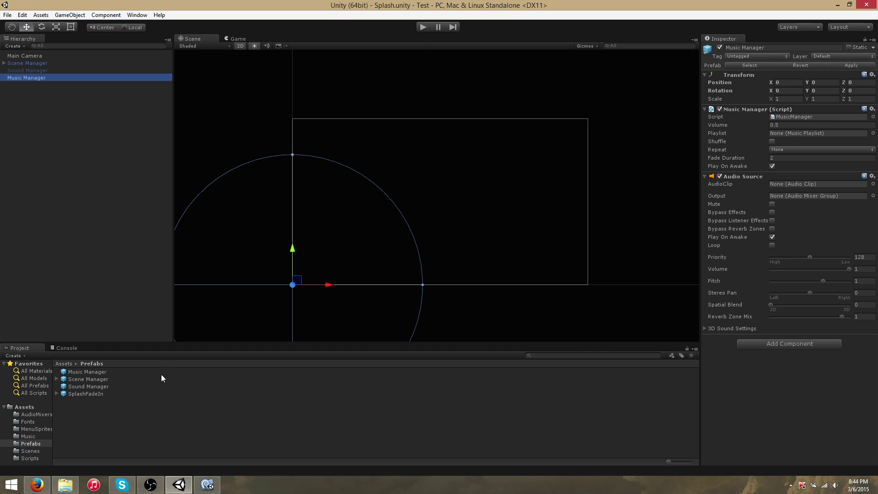
click(147, 372)
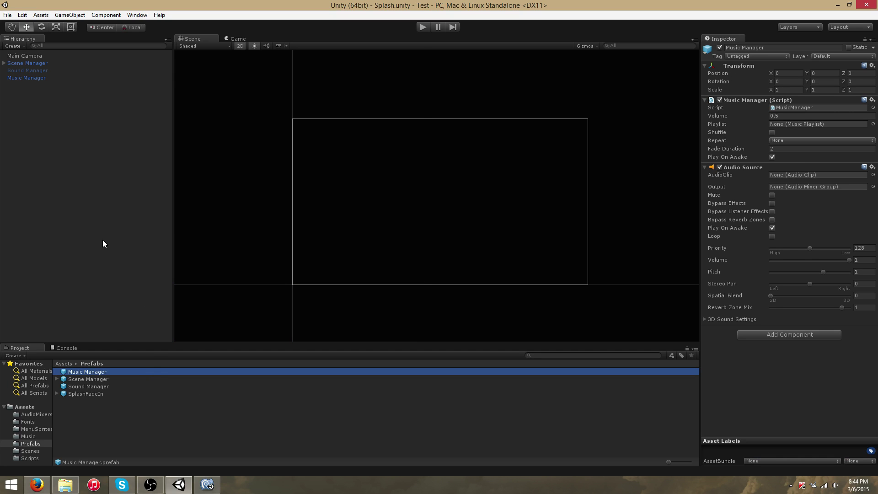
click(37, 80)
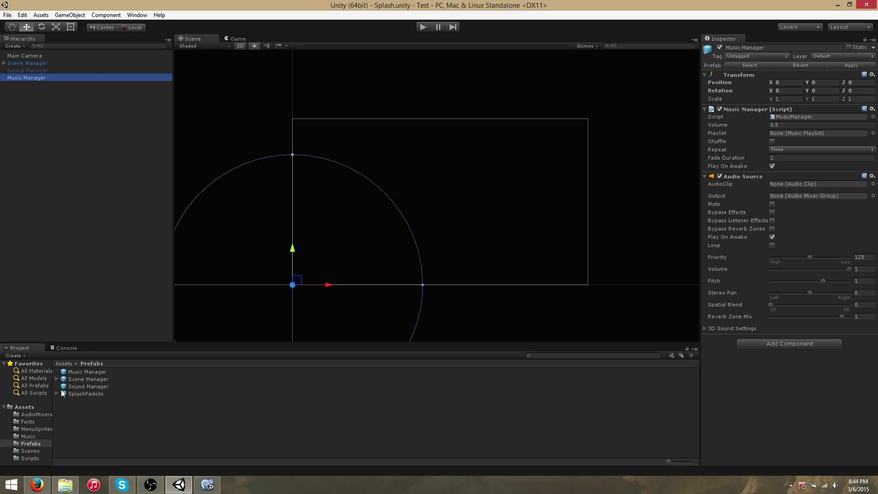
click(107, 374)
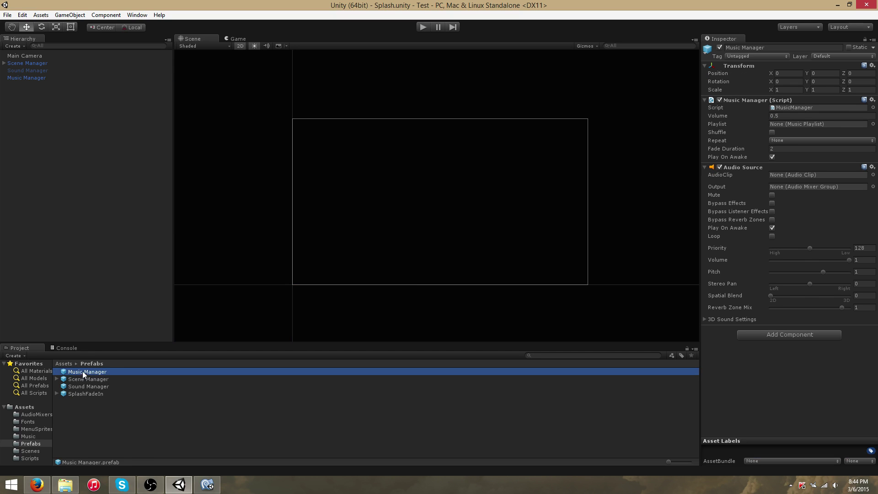
click(70, 63)
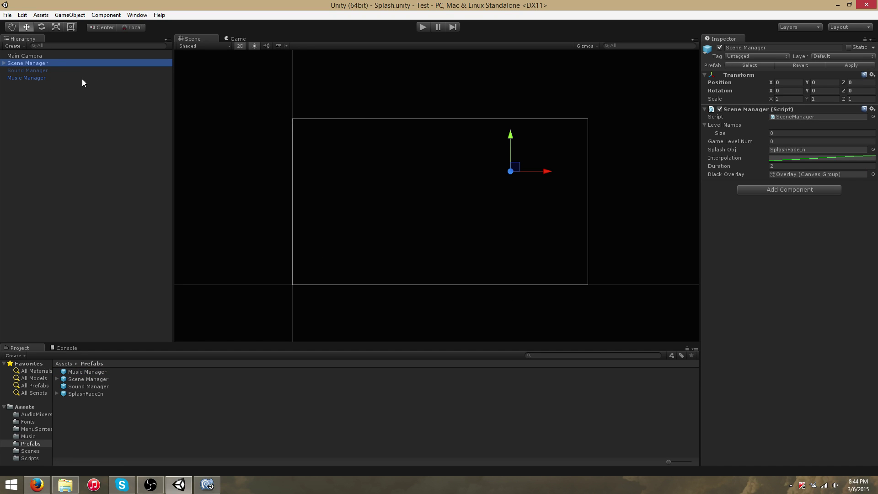
Step: Open the Menu scene from the Scenes folder
click(64, 363)
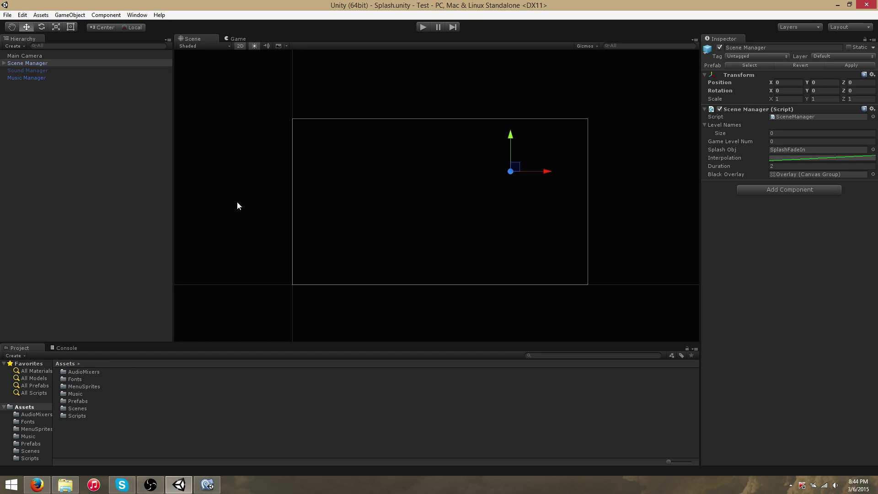
double_click(97, 407)
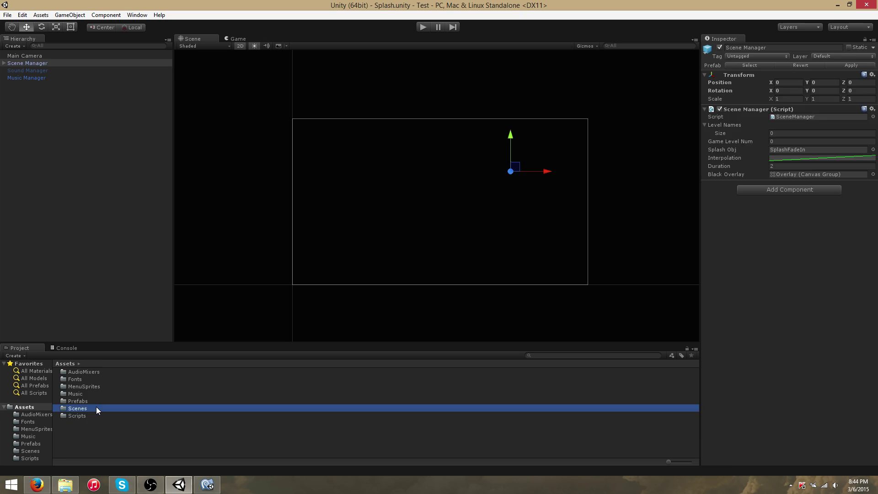
double_click(103, 377)
Step: Create an empty object in the Menu scene named 'Main Menu BG Music'
right_click(65, 185)
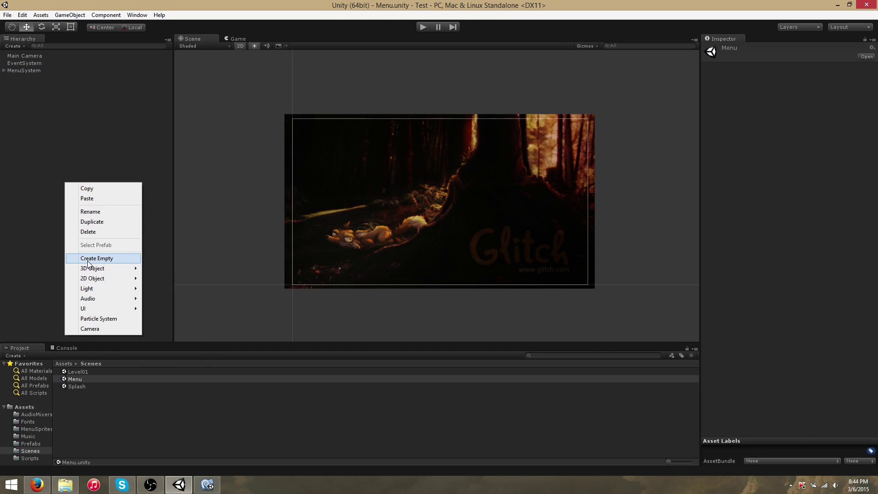
click(117, 259)
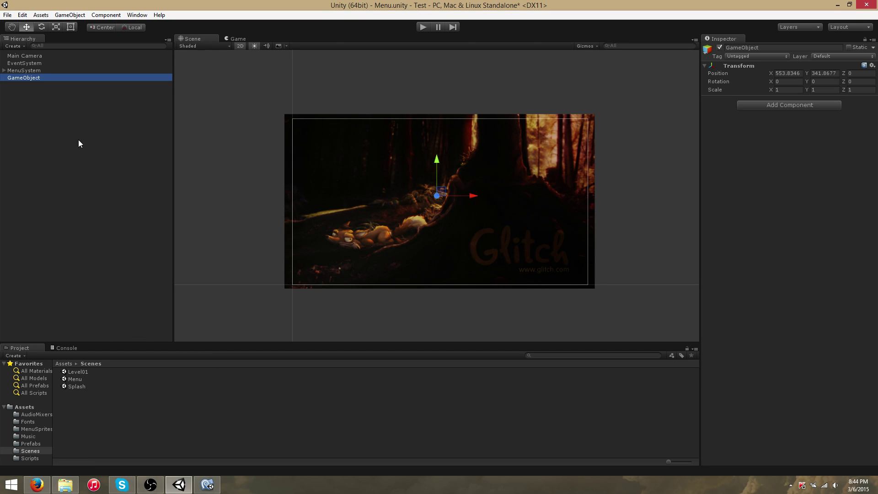
click(41, 76)
text(M)
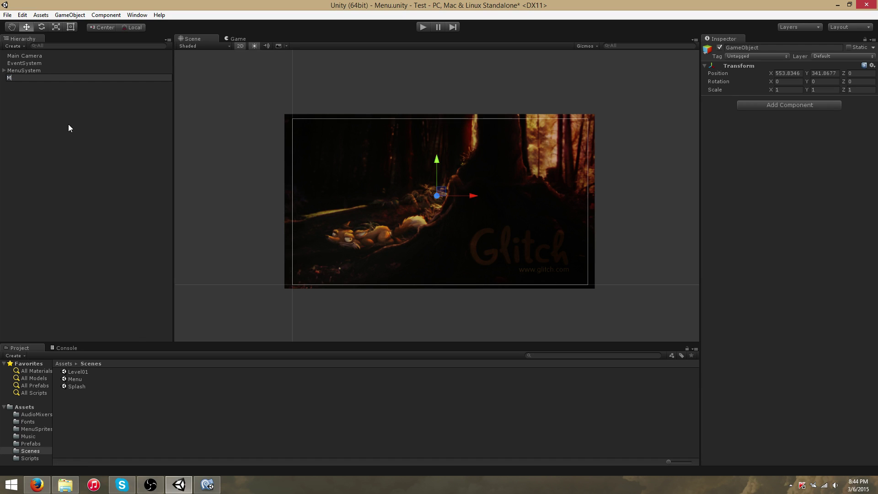
text(ain Menu BG Music)
key(Return)
Step: Attach the Music Playlist script component to Main Menu BG Music
click(762, 105)
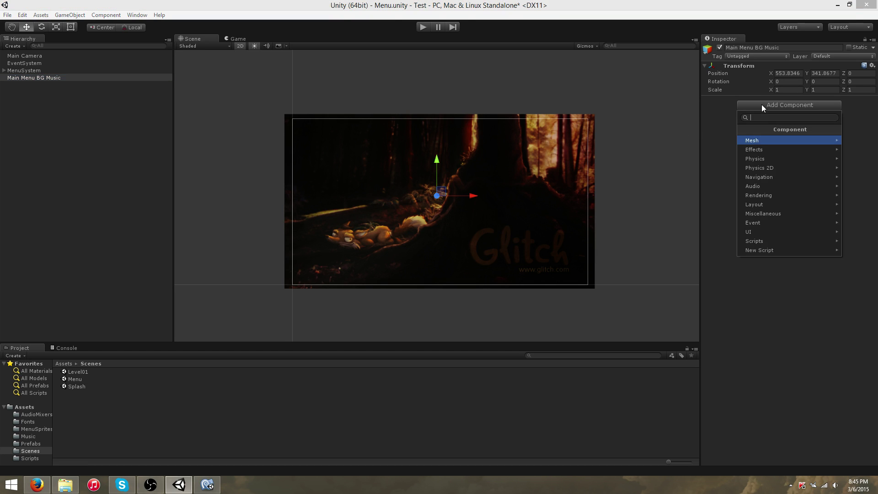
click(773, 241)
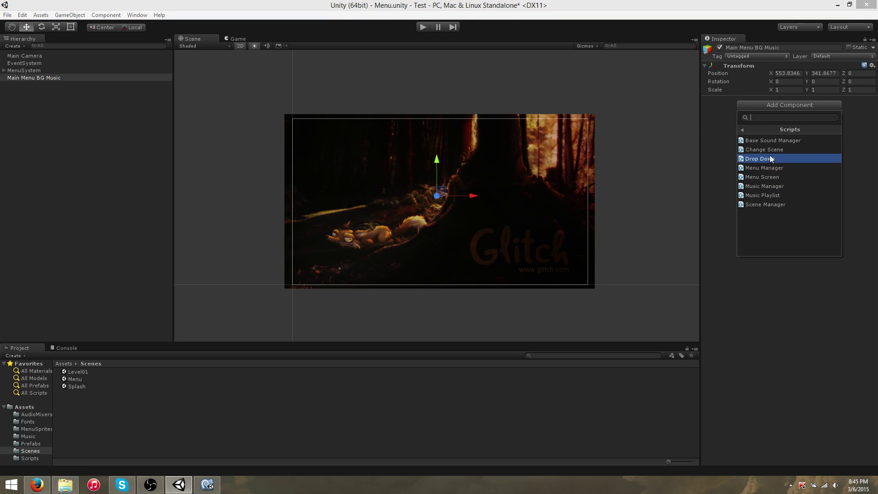
click(773, 195)
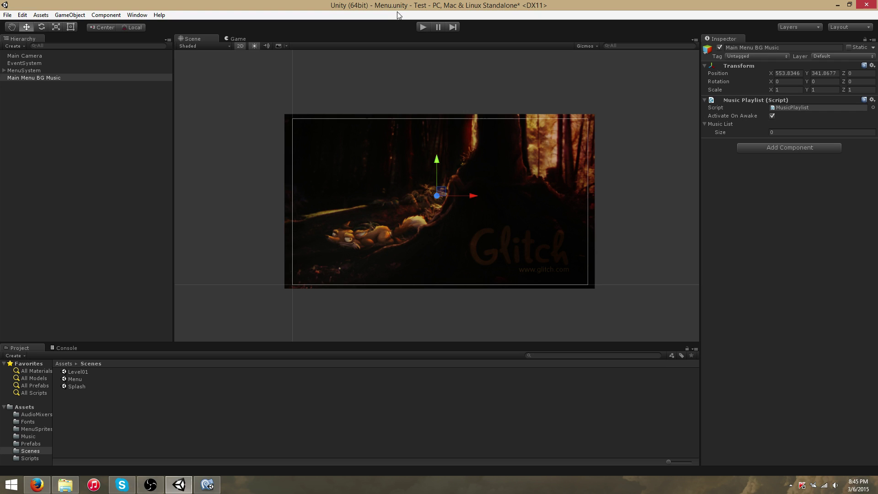
click(773, 132)
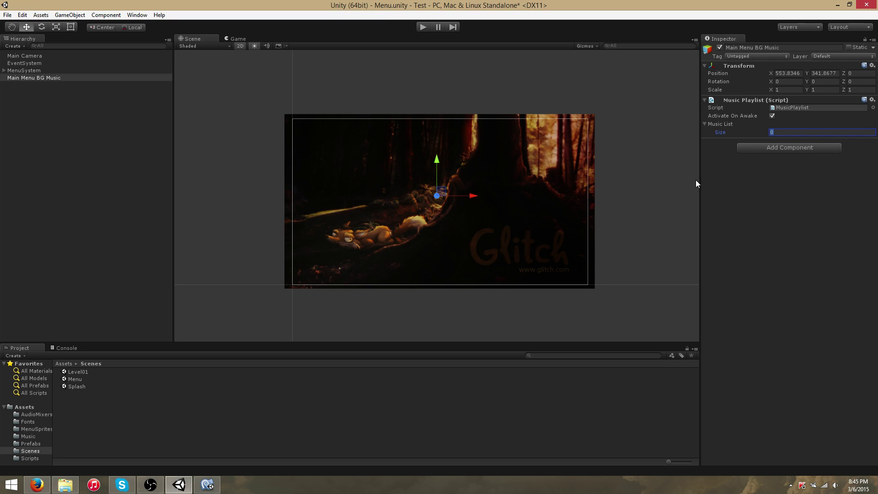
text(2)
key(Return)
click(873, 140)
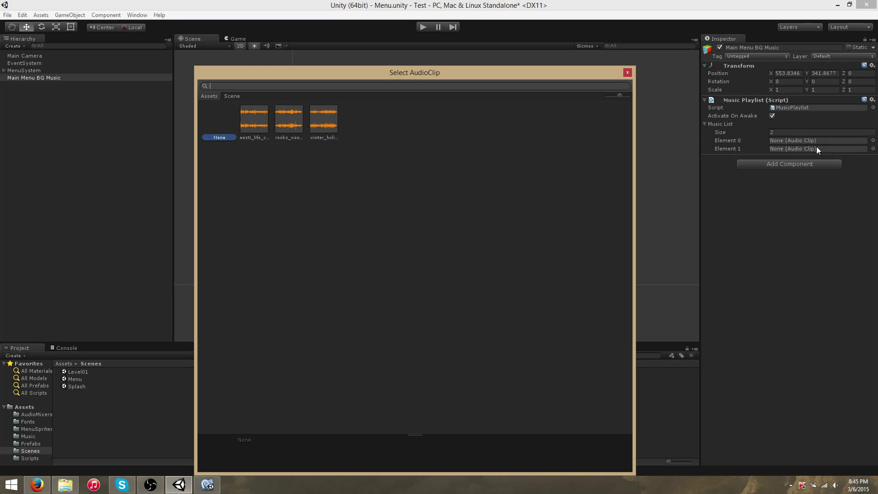
click(260, 126)
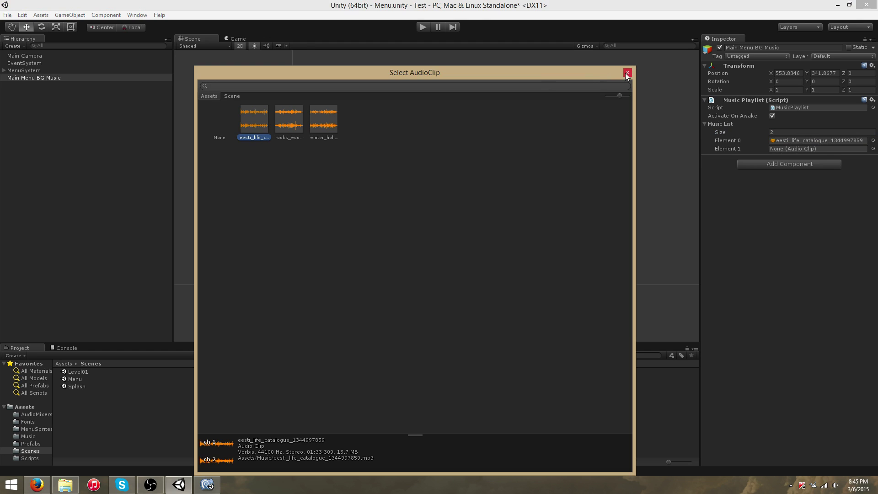
click(627, 73)
click(873, 148)
click(327, 125)
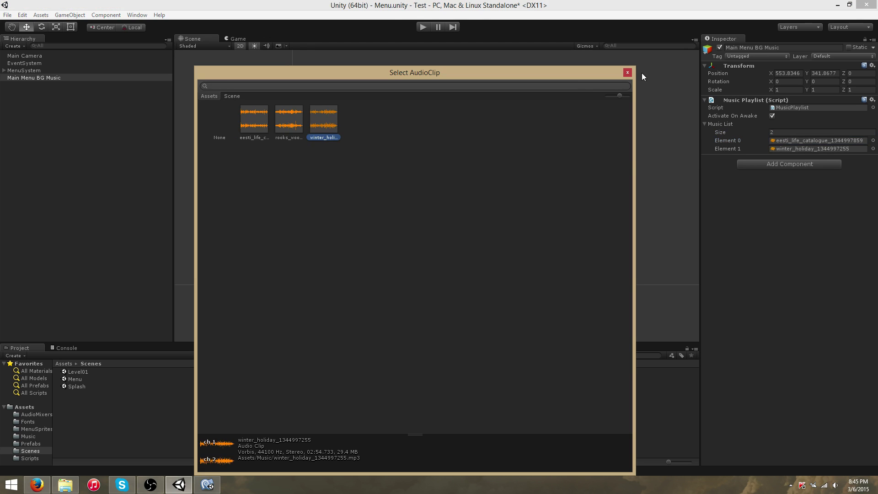
click(627, 73)
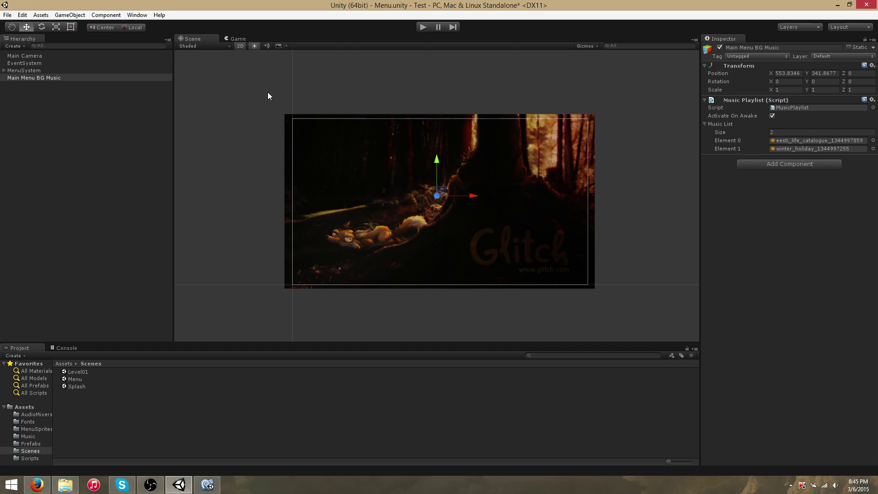
key(ctrl+s)
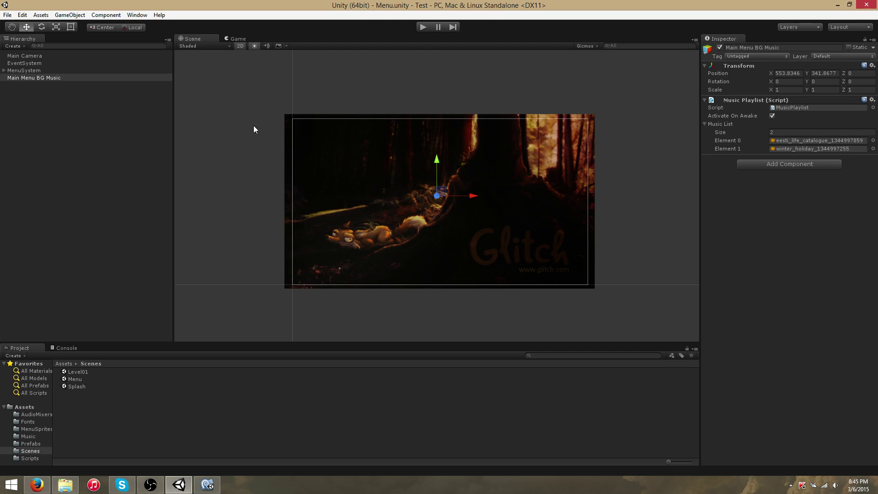
Step: Open the Splash scene, inspect Music Manager, and start play mode
double_click(112, 387)
click(57, 82)
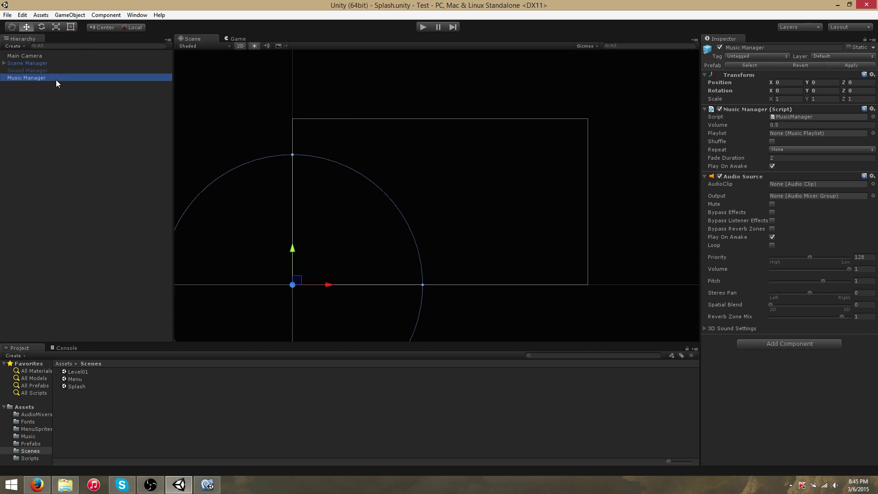
click(424, 27)
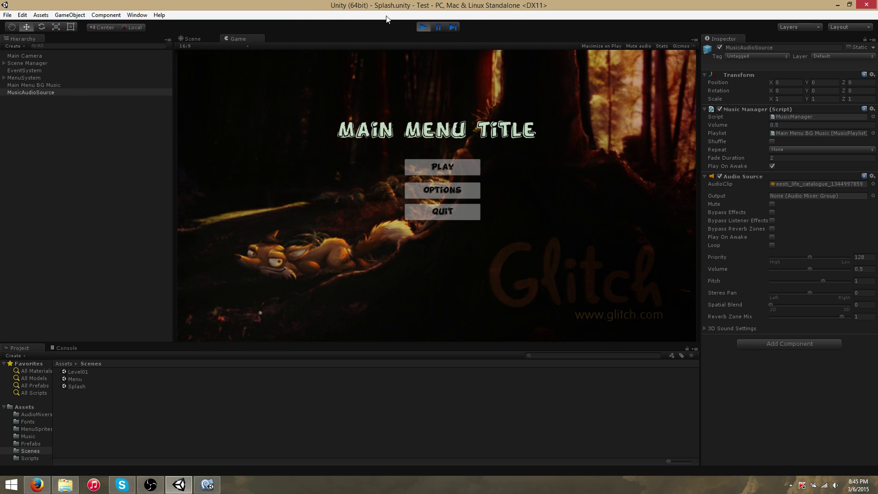
Step: Visit Options and back, inspect the menu playlist and music source, then start the level
click(443, 191)
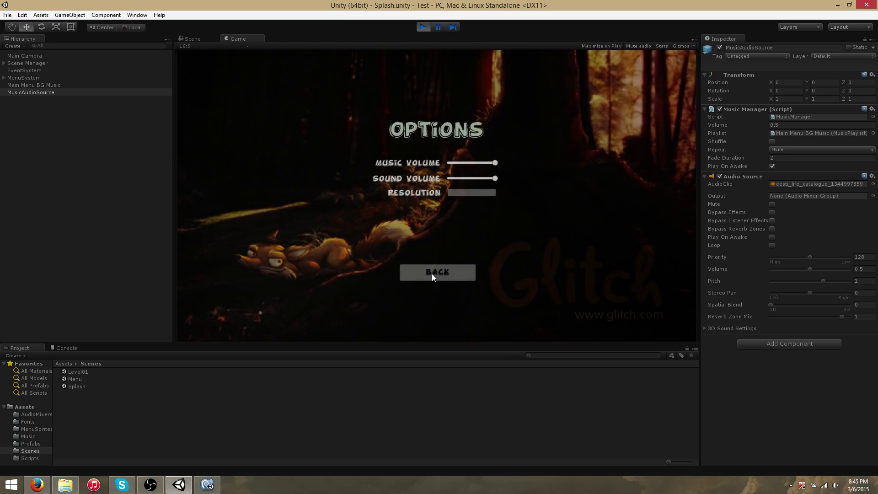
click(432, 273)
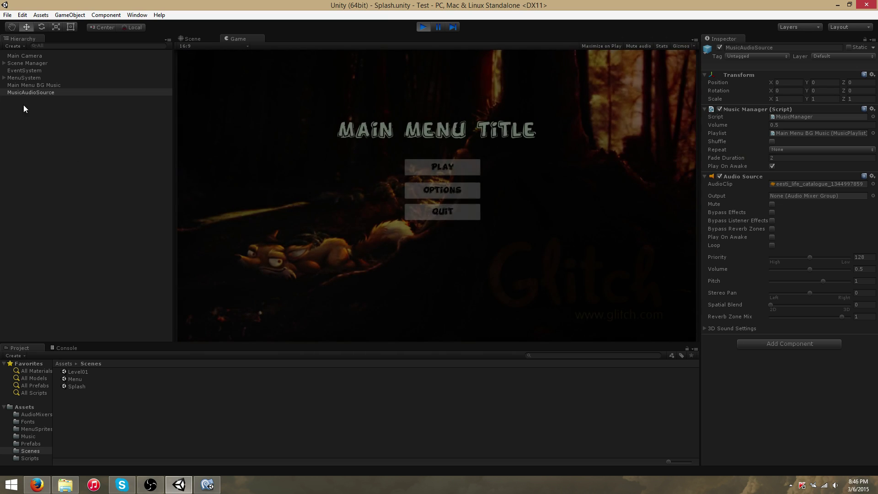
click(34, 87)
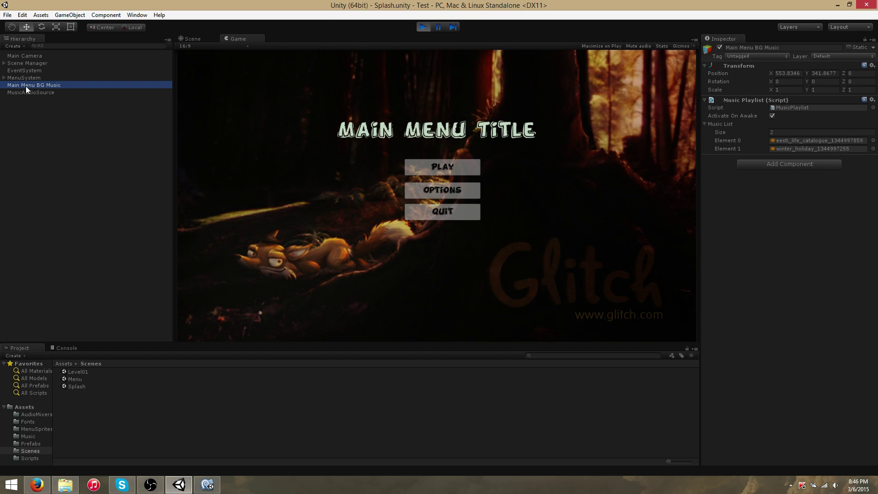
click(26, 93)
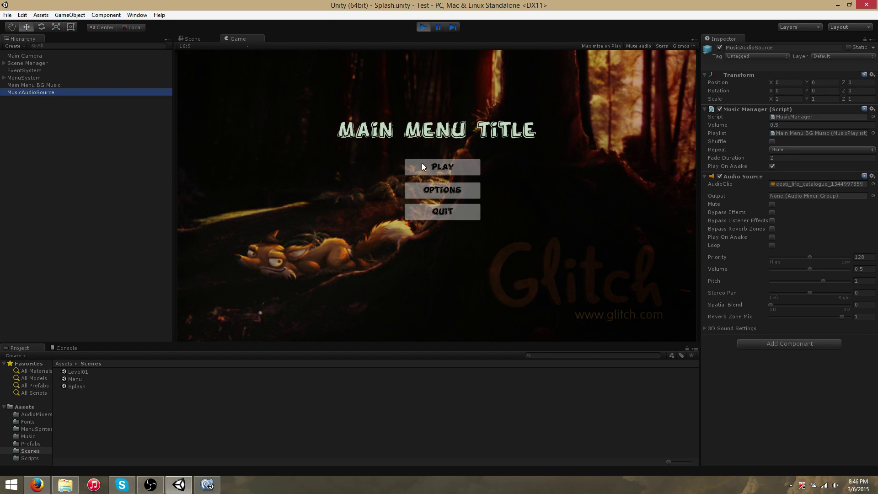
click(444, 171)
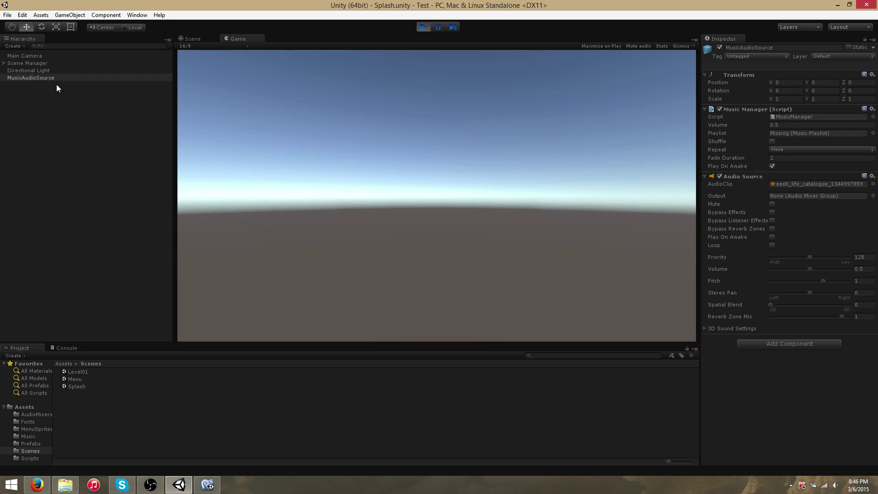
Step: Inspect MusicAudioSource in Level01, then exit play mode
click(66, 78)
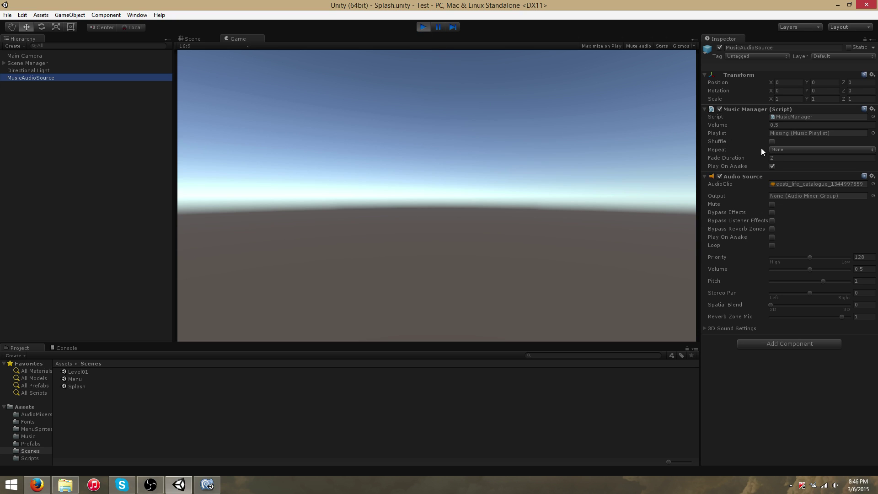
click(421, 28)
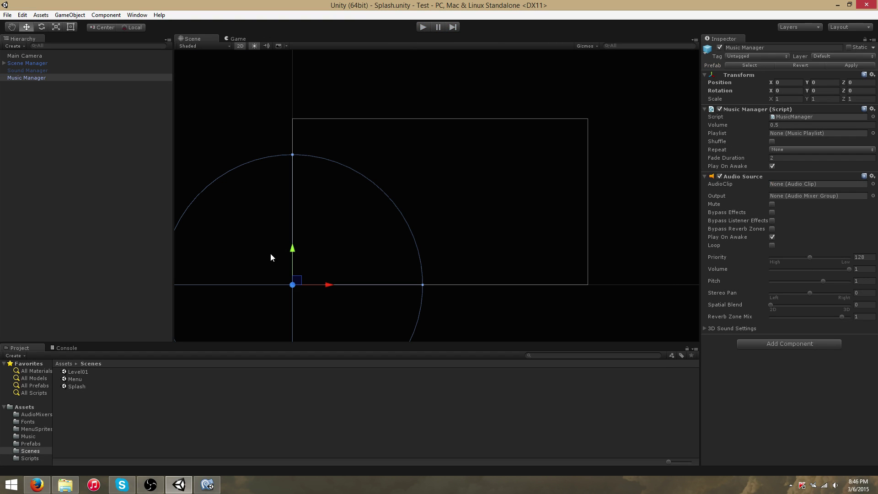
Step: Open Level01, create an empty object and enter the name 'Game BG Music'
double_click(98, 372)
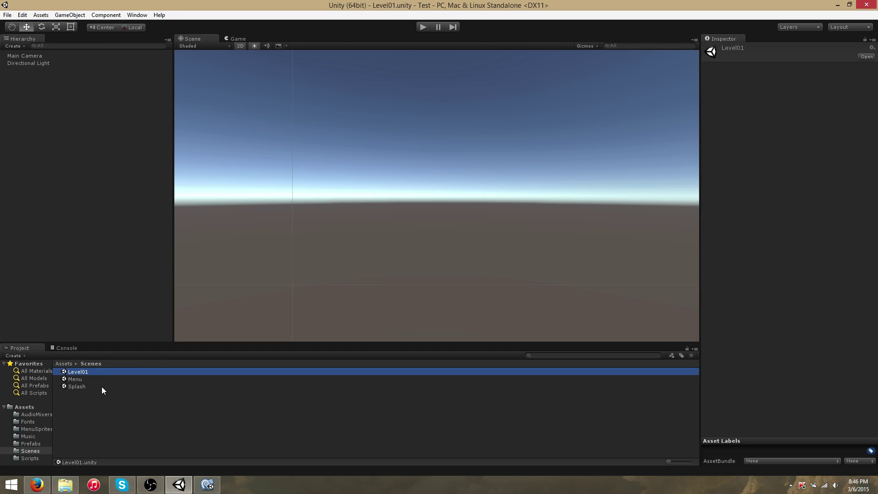
right_click(101, 154)
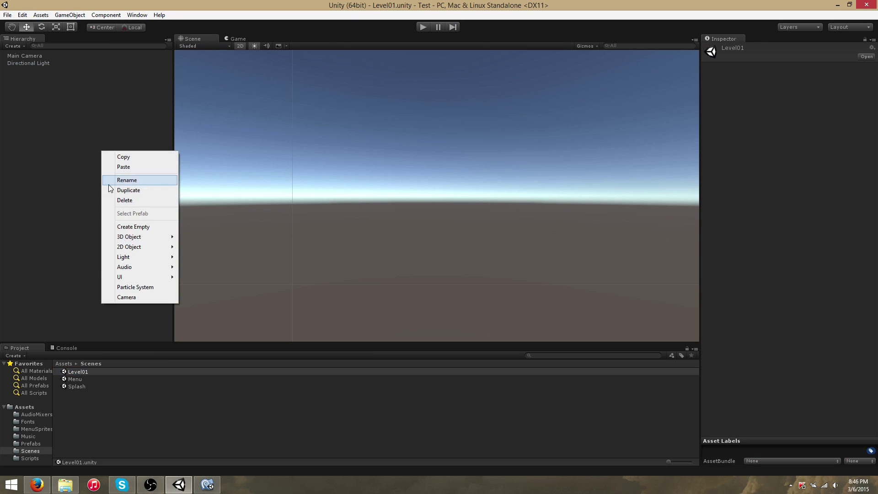
click(123, 228)
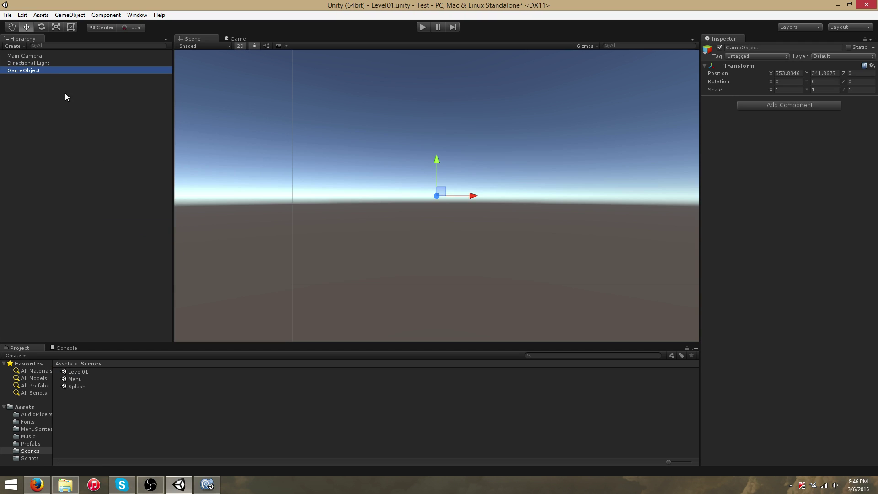
click(43, 70)
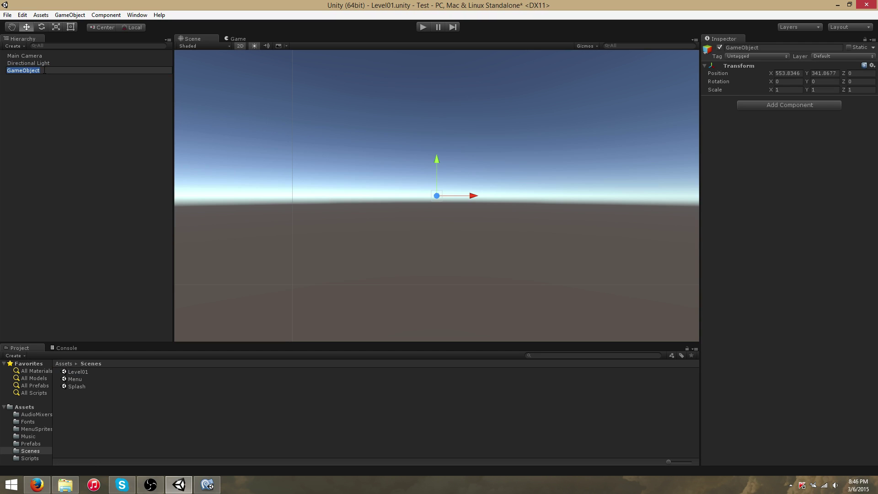
text(Game BG Music)
Step: Confirm the name Game BG Music and add a Music Playlist component
key(Return)
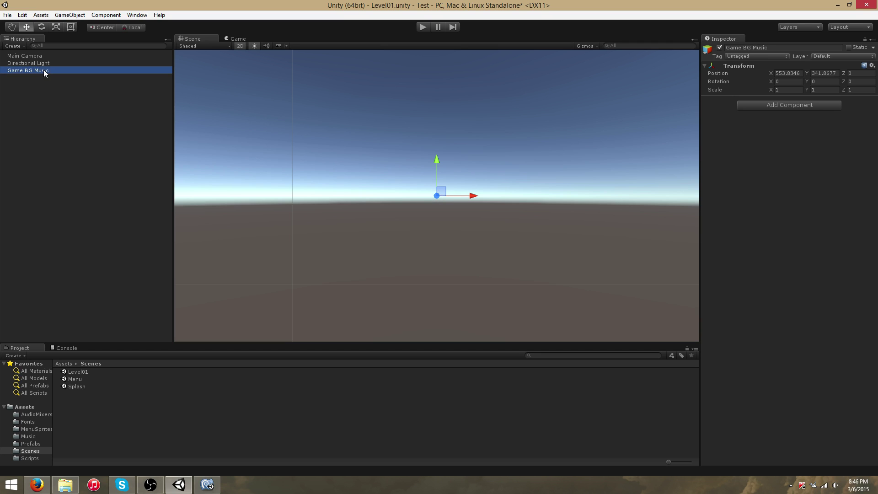
click(786, 104)
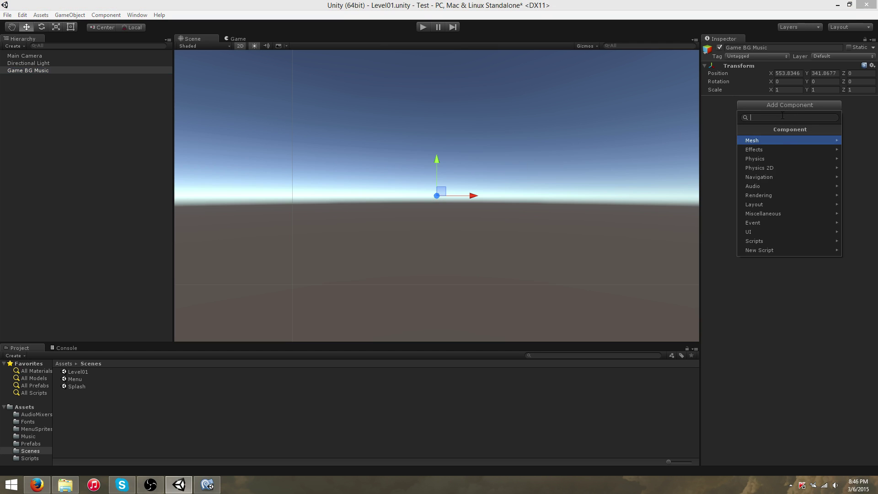
click(772, 243)
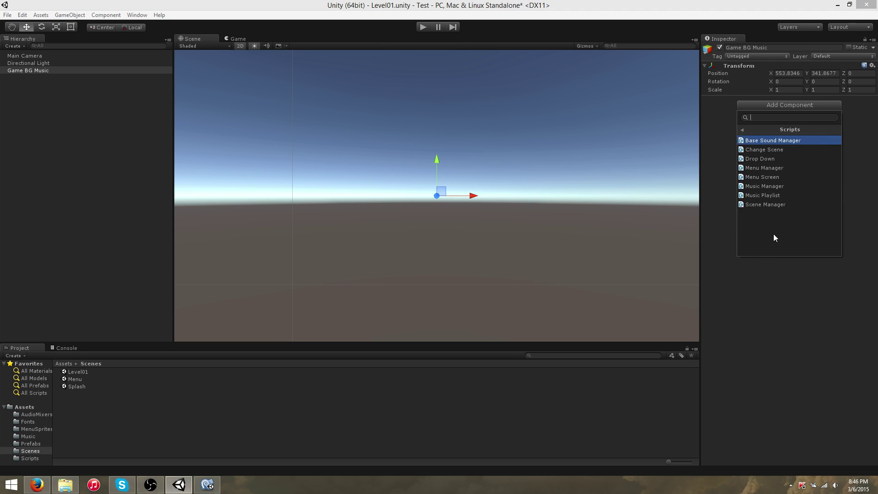
click(763, 196)
click(777, 132)
text(1)
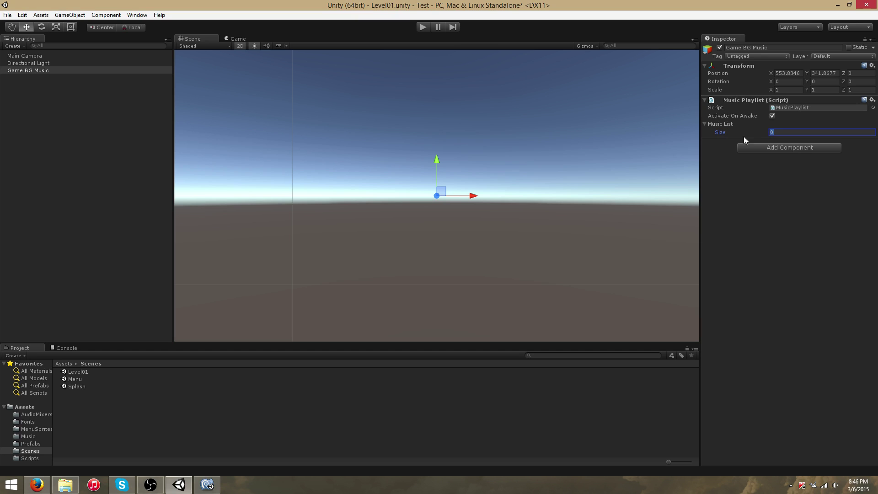
key(Return)
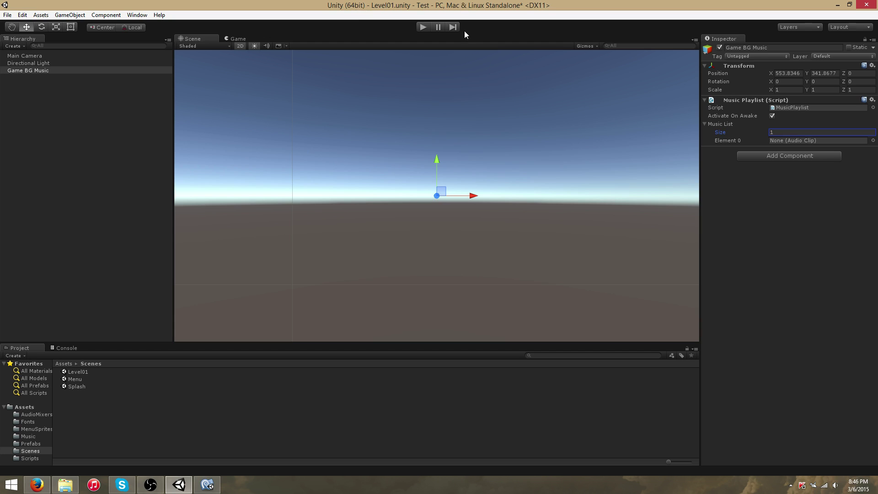
click(873, 140)
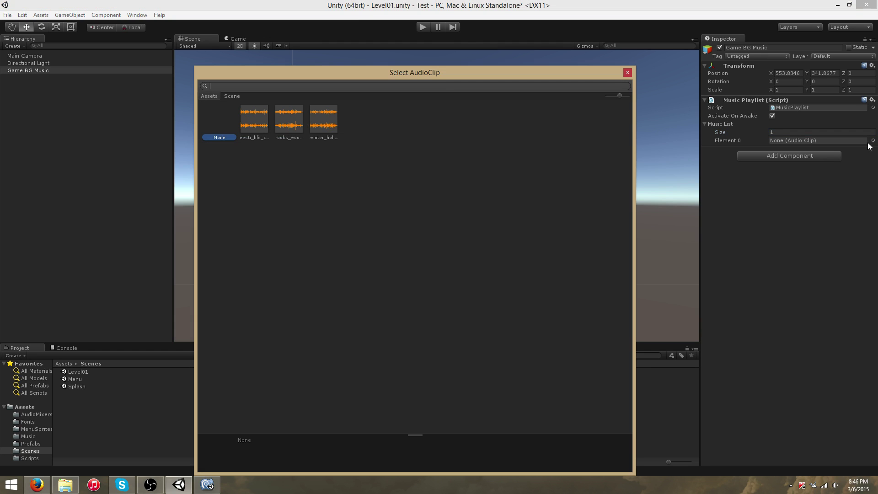
click(302, 122)
click(628, 72)
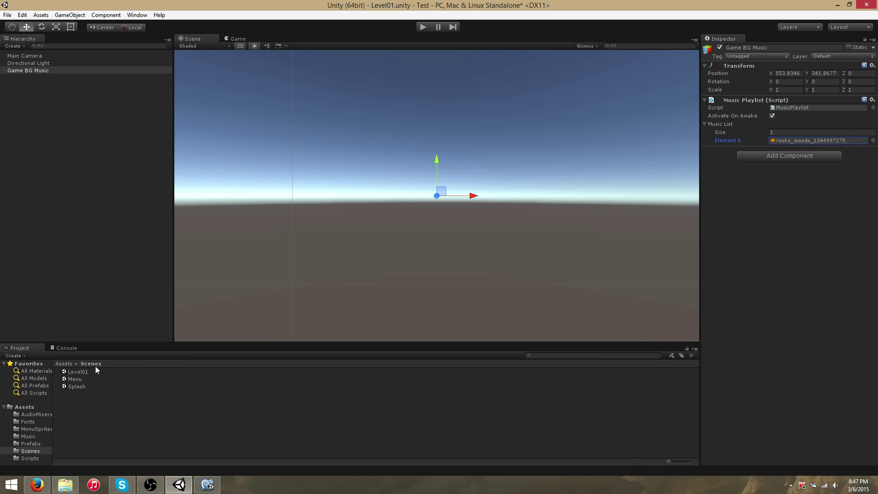
key(ctrl+s)
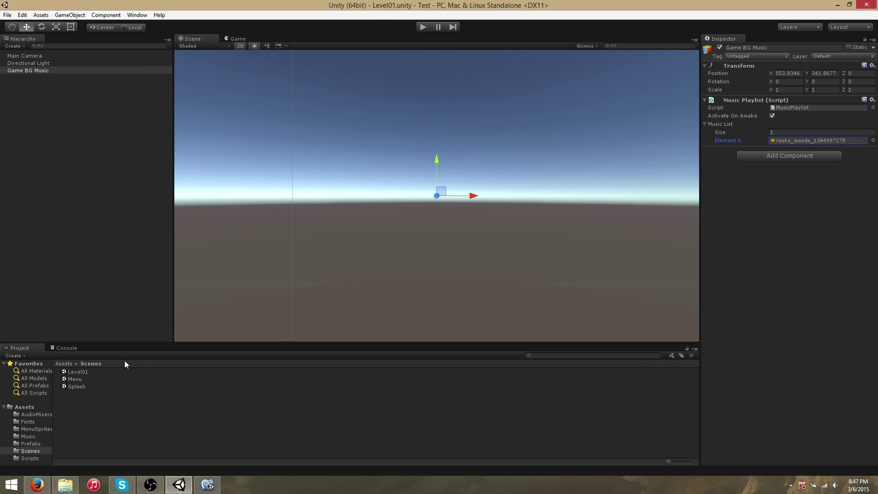
Step: Play from the Splash scene, inspect the menu music objects, and start Level01 to check rooks_woods plays
double_click(106, 385)
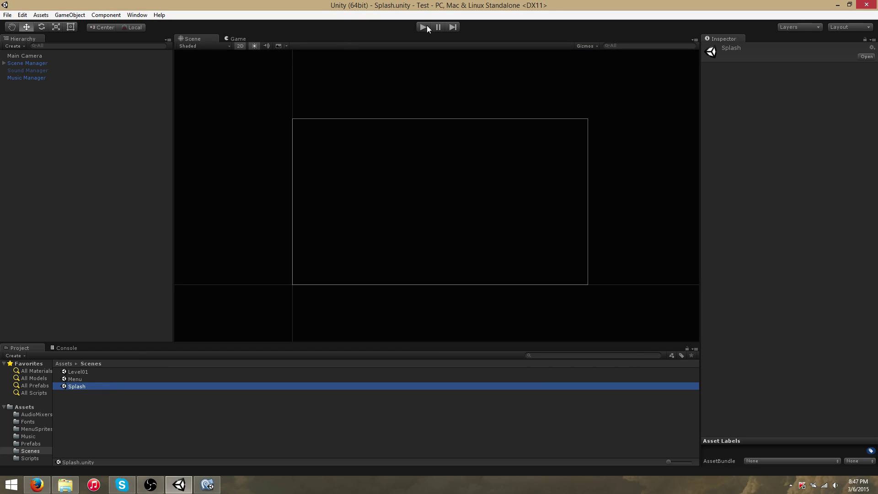
click(424, 26)
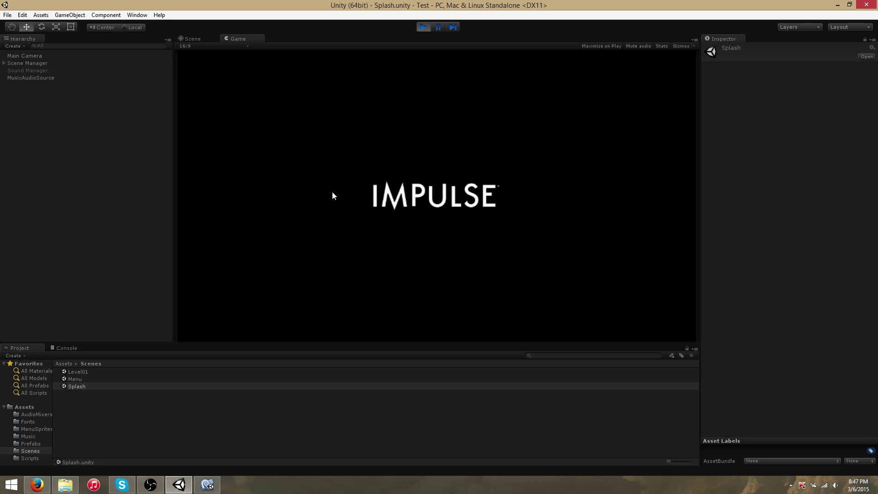
click(45, 85)
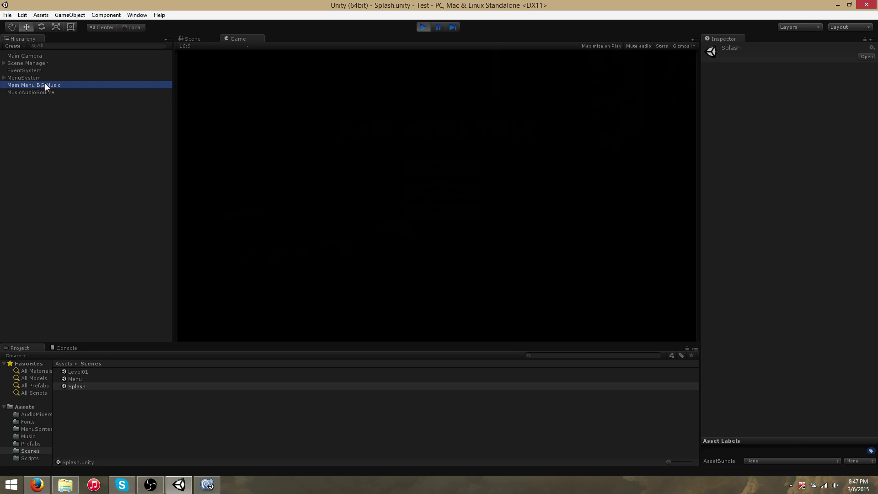
click(42, 93)
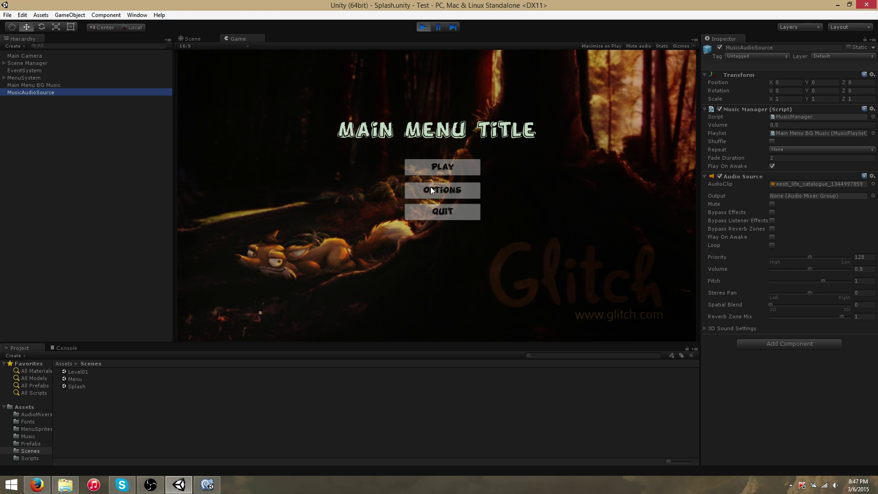
click(440, 170)
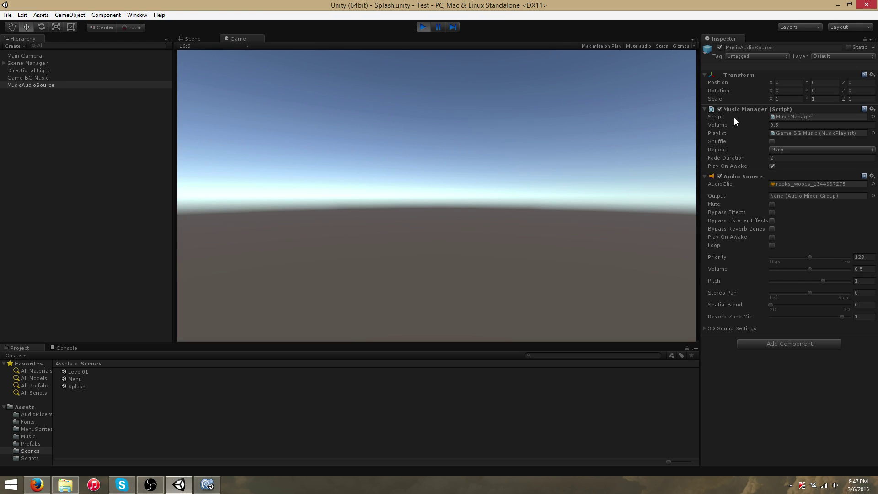
Step: Stop play mode and check the repeat mode choices, leaving it at None
click(422, 28)
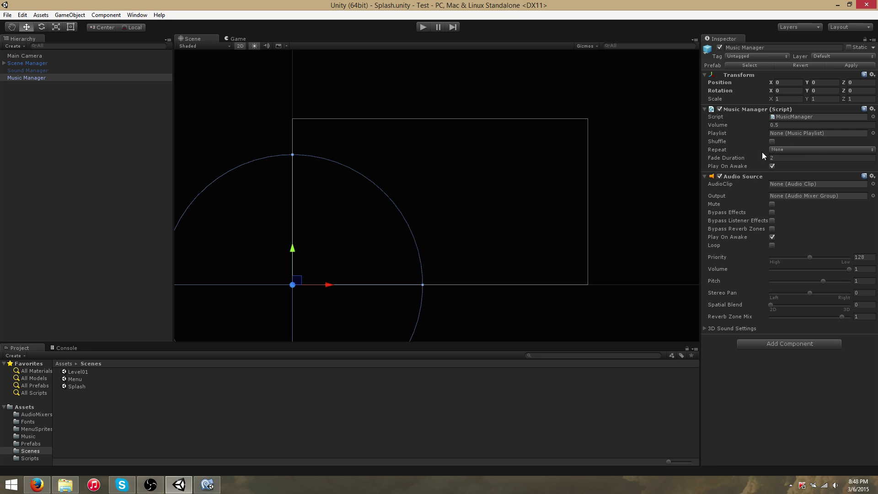
click(789, 150)
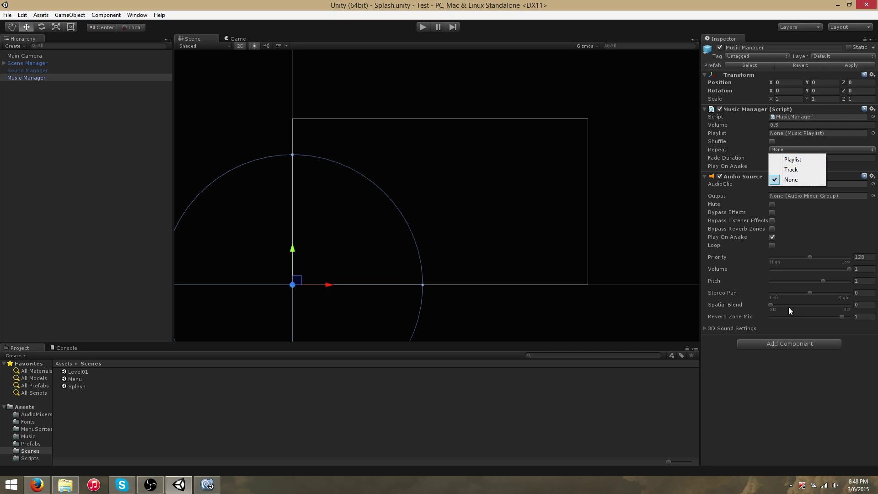
click(803, 407)
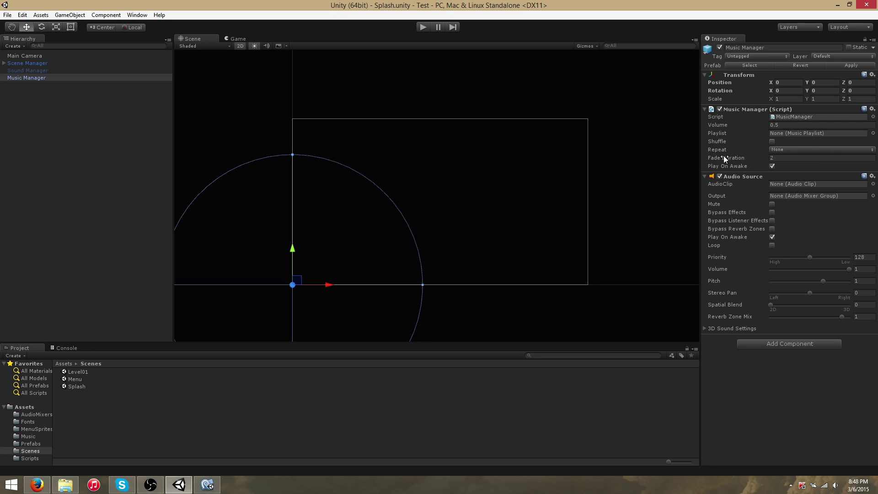
Step: Select Music Manager under Scene Manager and re-tick Play On Awake so it stays on
click(61, 64)
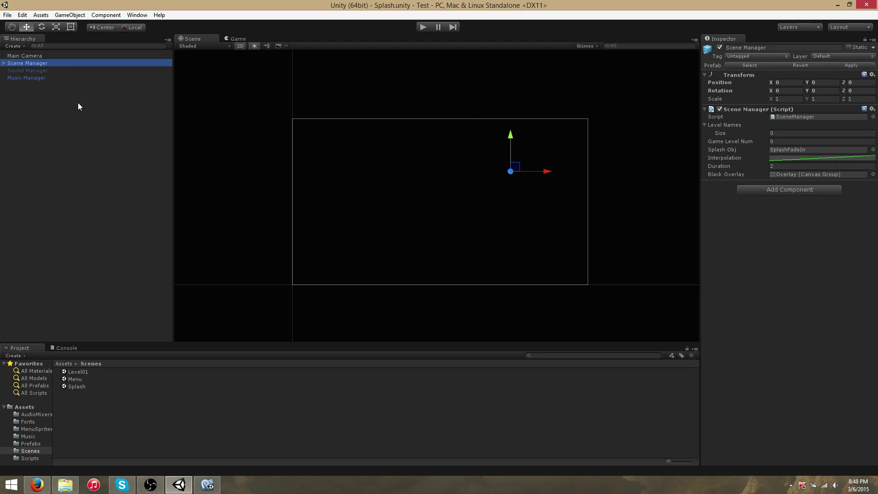
click(43, 79)
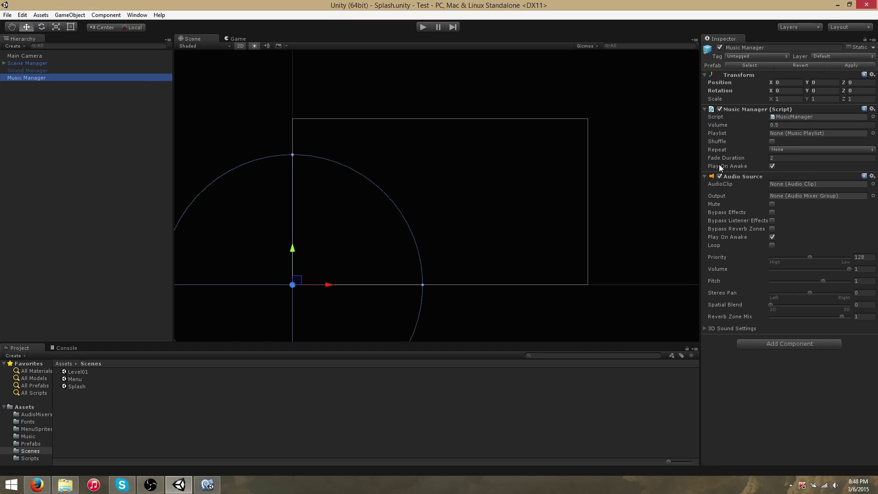
click(772, 166)
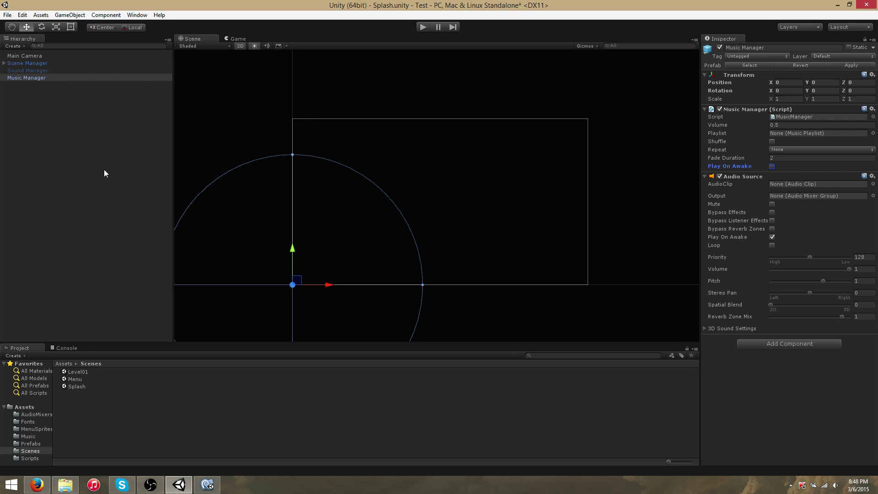
click(772, 166)
Step: Save the Splash scene and inspect the Music Manager prefab in Prefabs
key(ctrl+s)
click(64, 364)
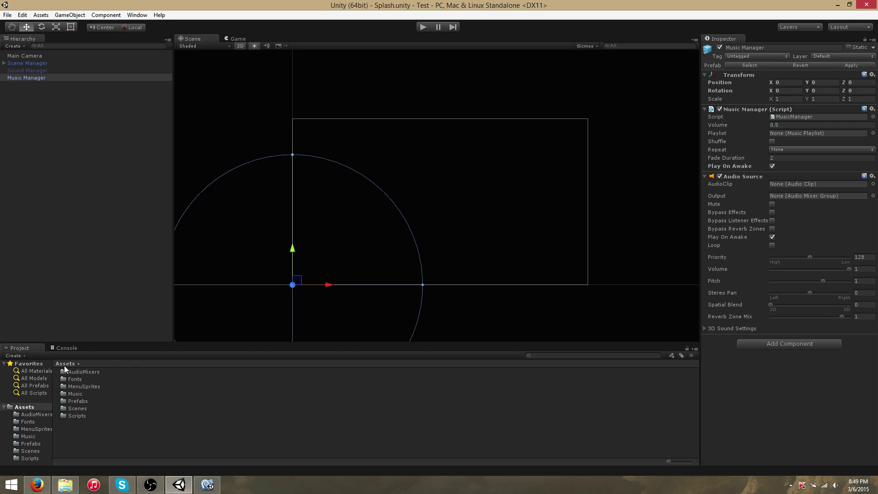
double_click(98, 401)
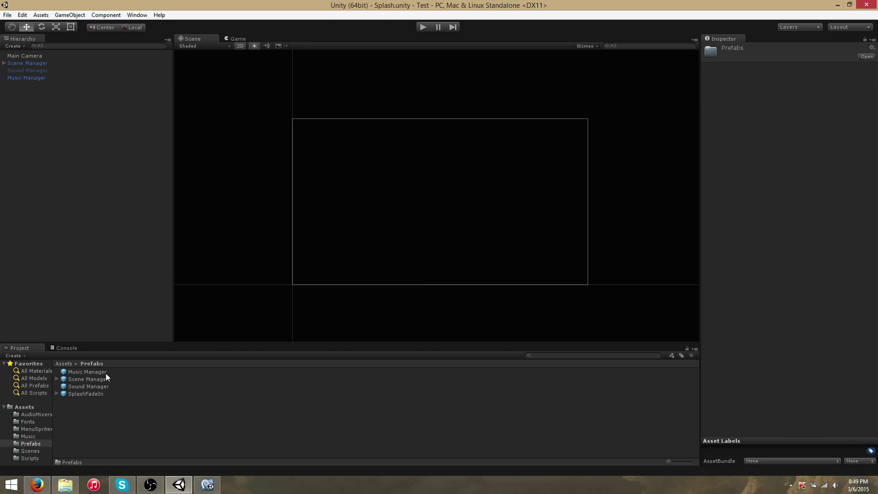
click(123, 372)
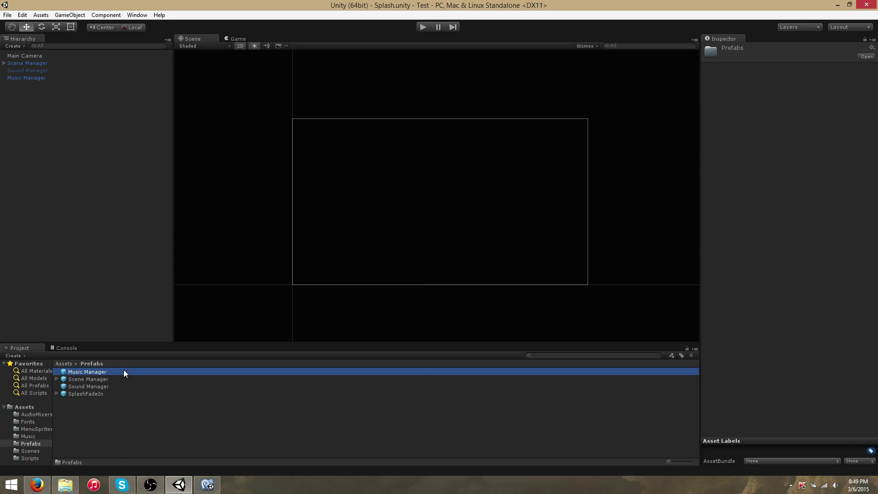
Step: Open the Level01 scene from Scenes and select Game BG Music
click(64, 364)
double_click(88, 407)
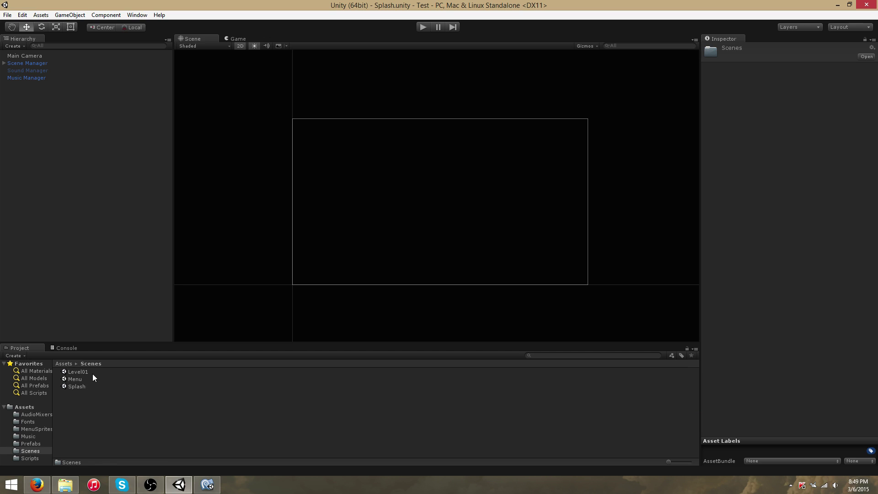
double_click(78, 372)
click(53, 71)
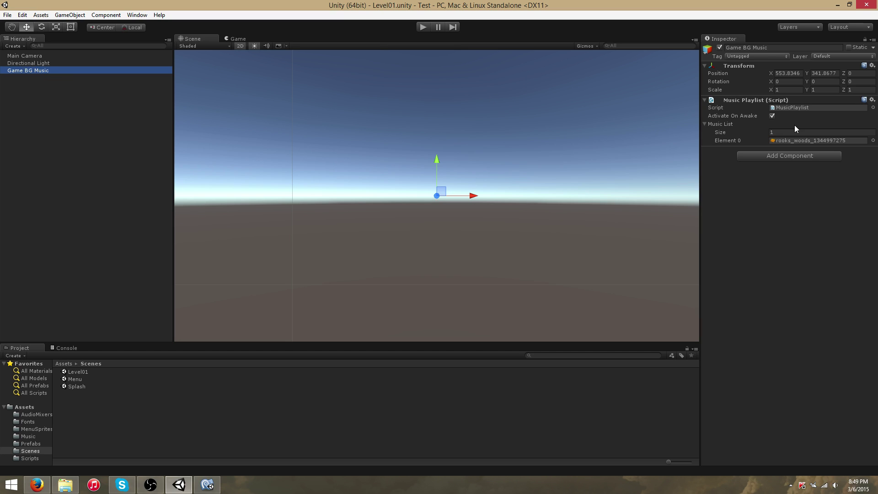
click(704, 125)
click(704, 124)
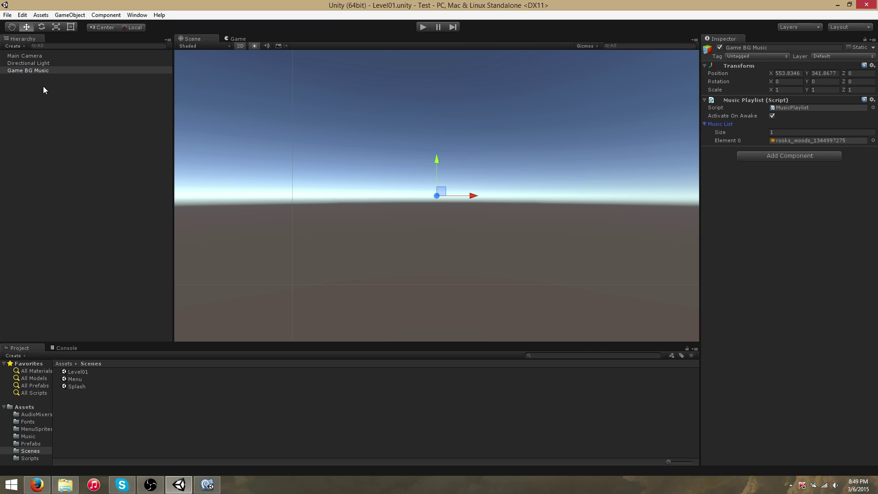
click(705, 100)
click(705, 100)
click(707, 123)
click(707, 123)
click(704, 124)
click(705, 124)
Step: After checking Splash's Music Manager, delete Game BG Music from Level01 and reopen Splash
double_click(91, 385)
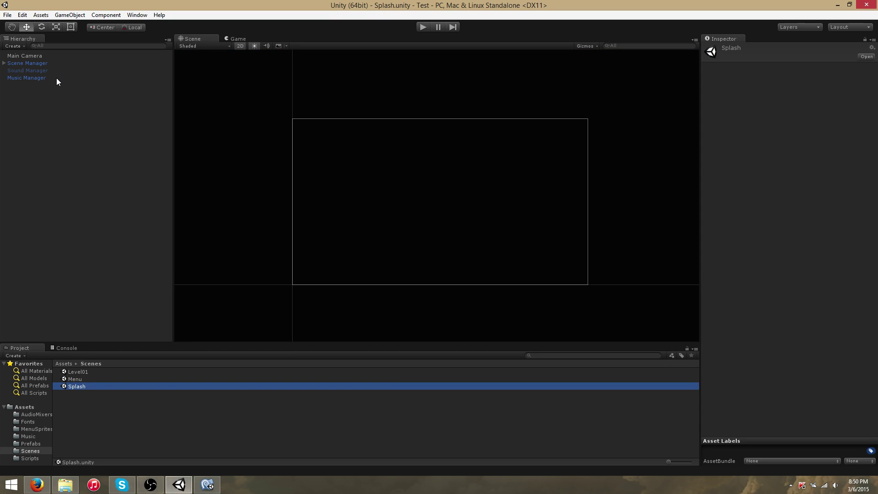
click(56, 78)
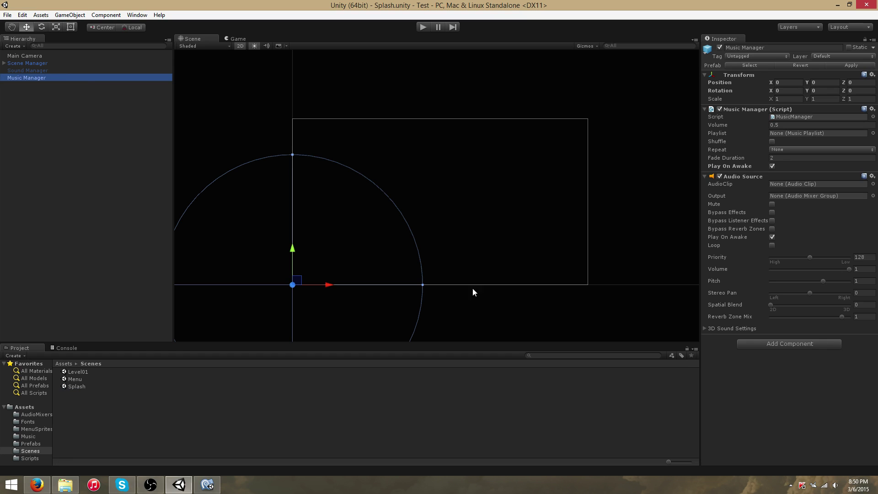
double_click(91, 373)
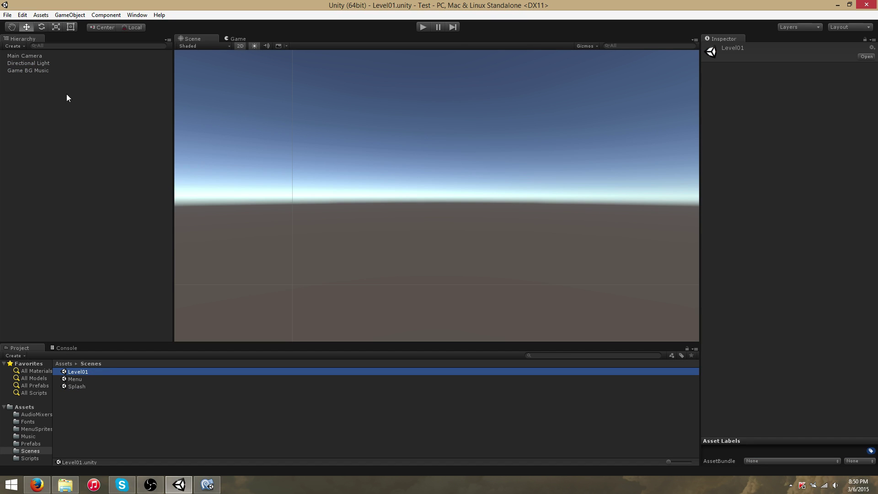
click(57, 70)
key(Delete)
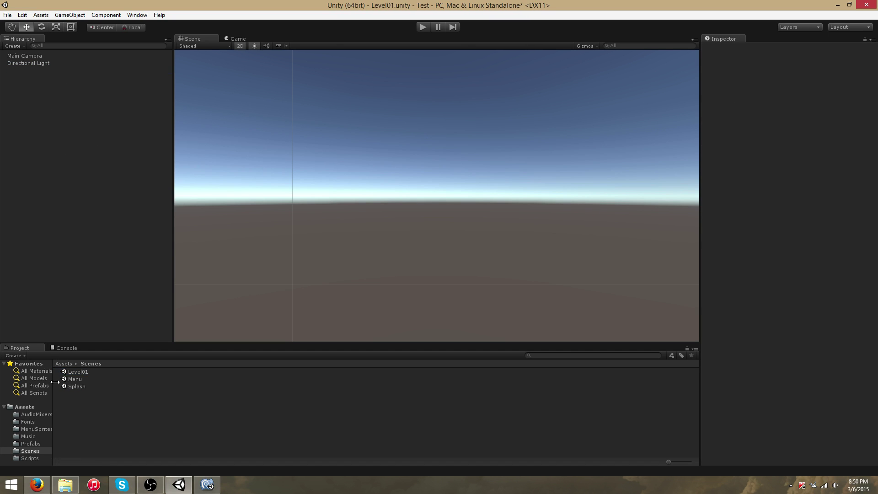
double_click(94, 386)
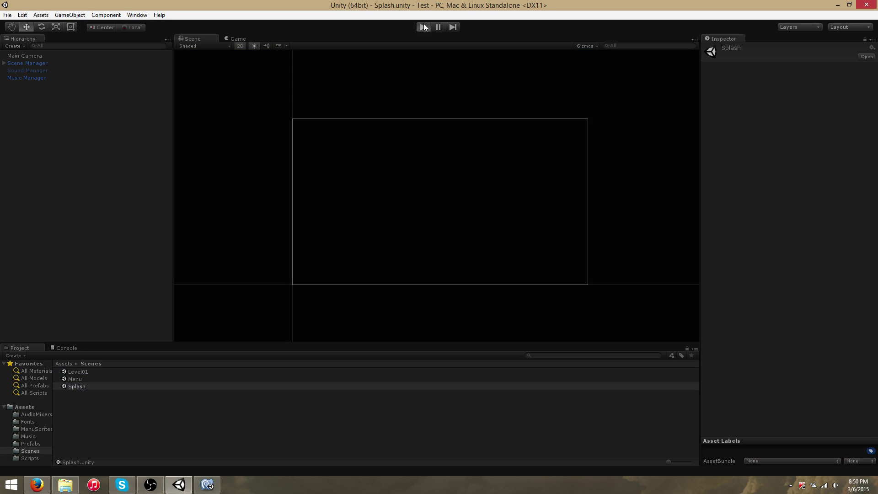
Step: Enter play mode and inspect the runtime MusicAudioSource object
click(424, 27)
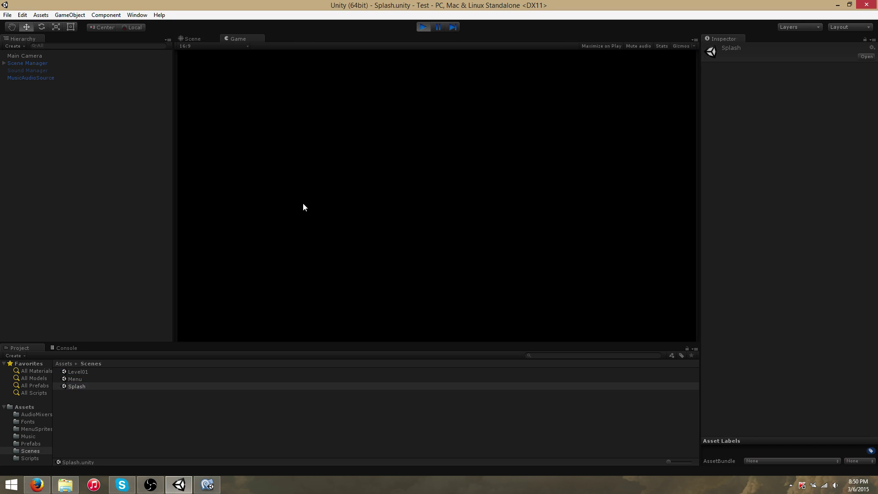
click(68, 72)
click(66, 76)
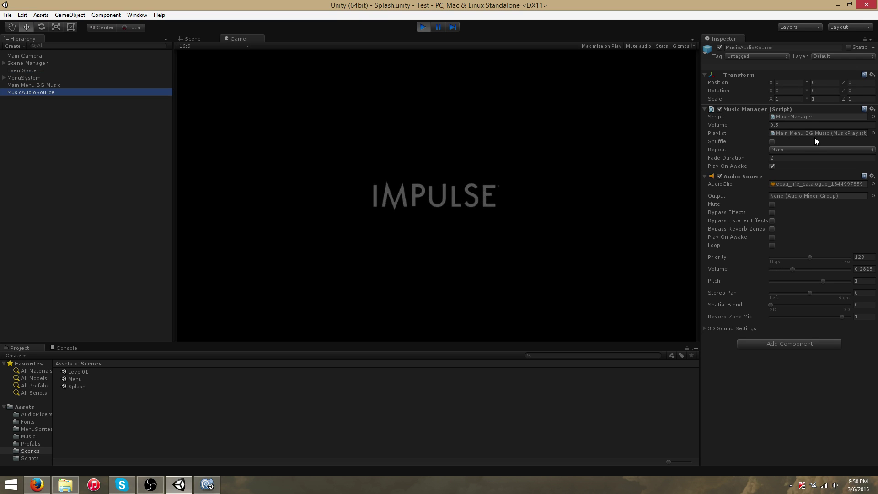
Step: Start the level from the main menu, stop play mode, and apply Music Manager changes to its prefab
click(446, 167)
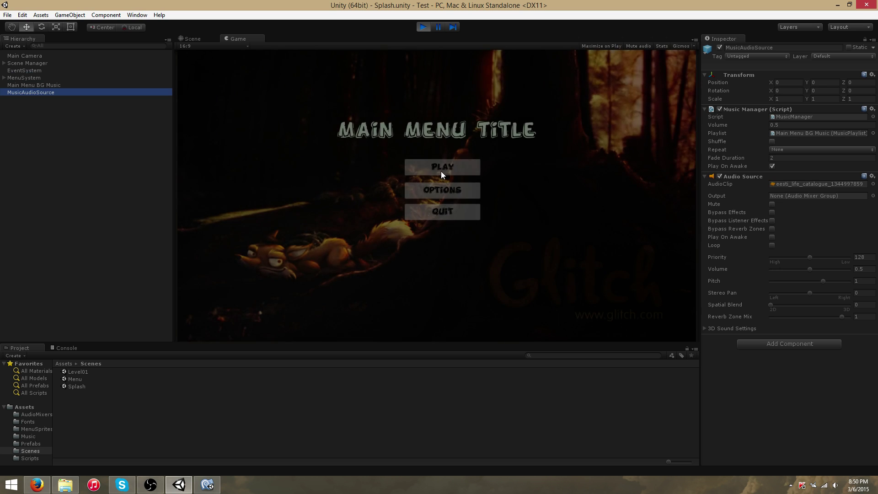
click(441, 169)
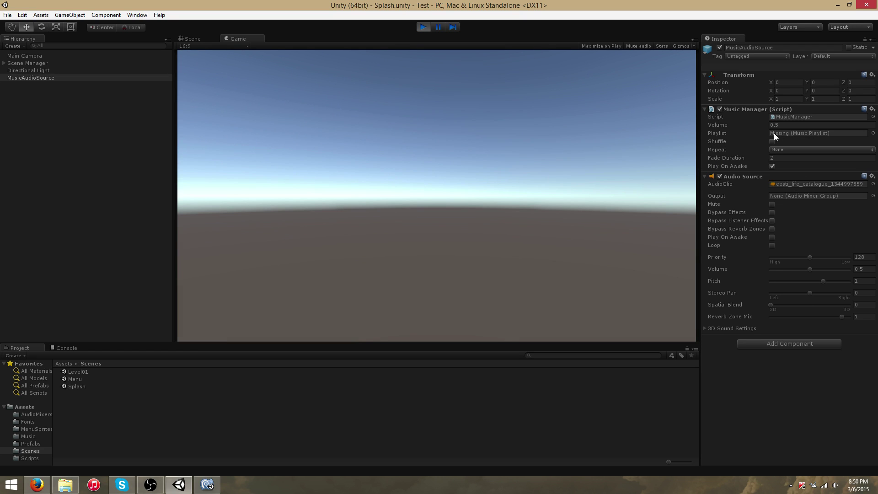
click(417, 27)
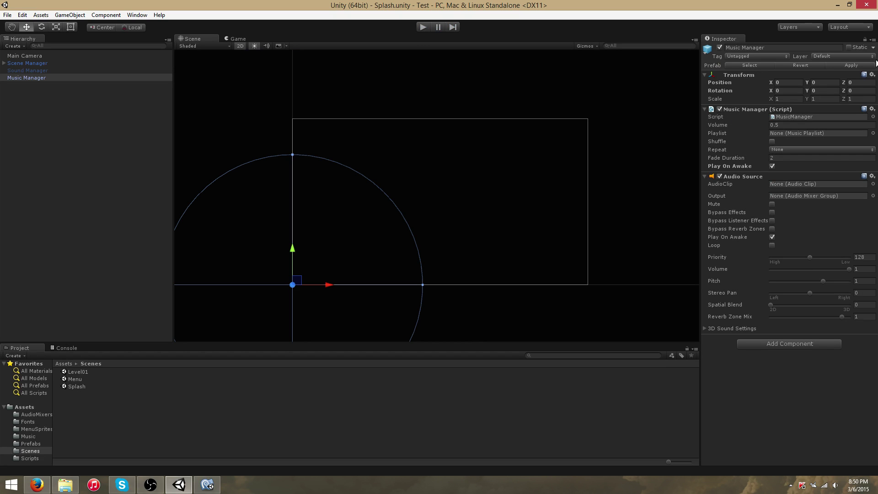
click(851, 65)
Step: In MonoDevelop, go through MusicManager.cs's FadeOut and FadeIn coroutines and PlaySong method
click(207, 485)
scroll(268, 242, down, 20)
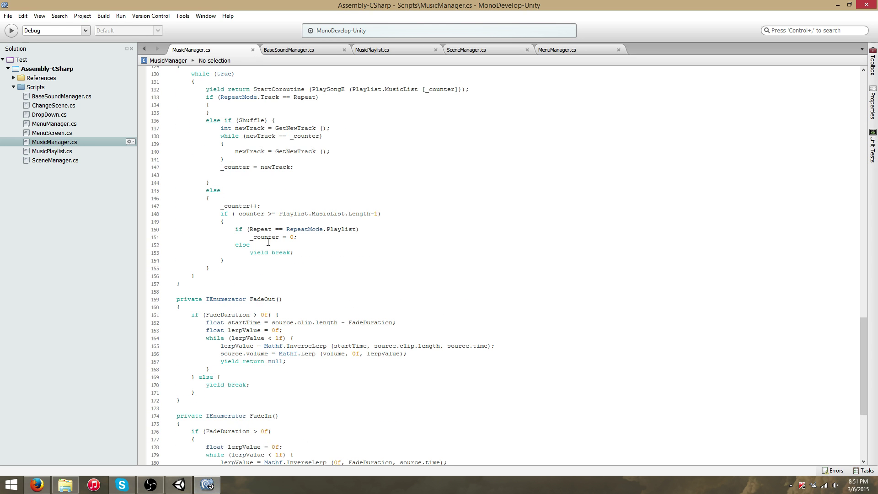
scroll(269, 297, up, 7)
scroll(271, 351, down, 6)
click(252, 341)
scroll(271, 369, down, 9)
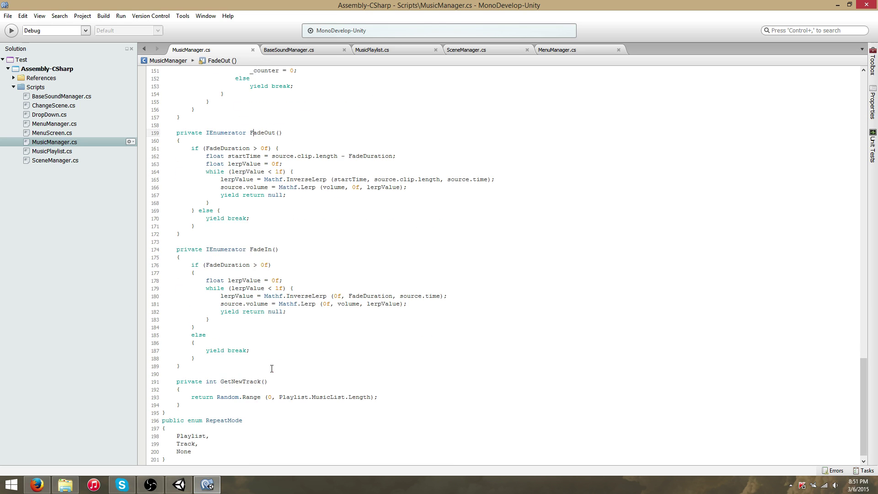
click(267, 249)
scroll(265, 247, up, 20)
click(228, 194)
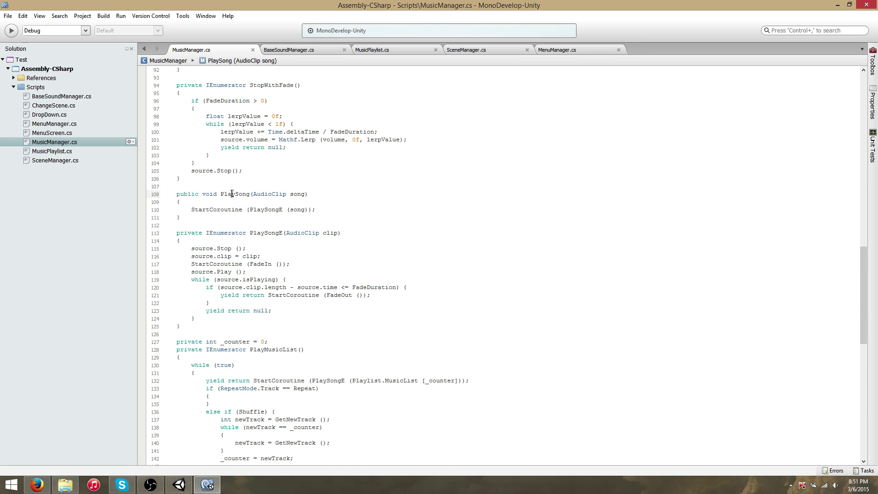
Step: Scroll up through MusicManager.cs to review the Next and Play methods
scroll(283, 224, up, 5)
scroll(297, 229, up, 4)
scroll(298, 229, up, 7)
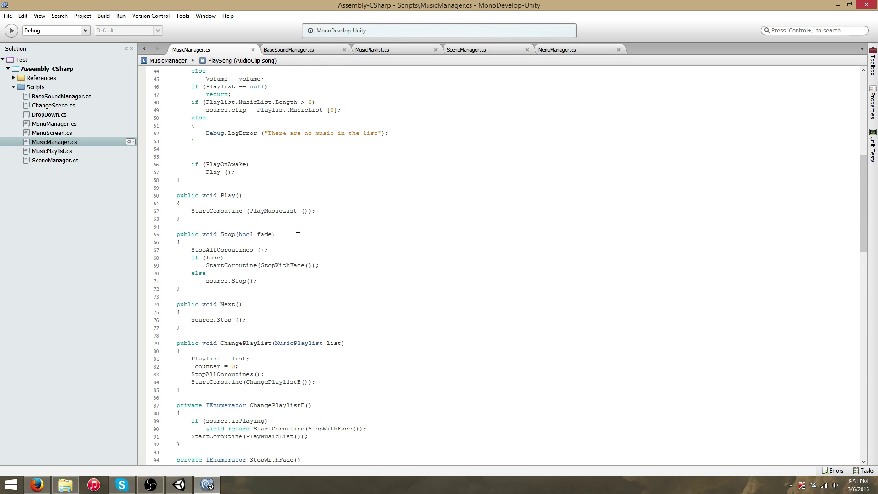
click(228, 308)
scroll(228, 308, up, 4)
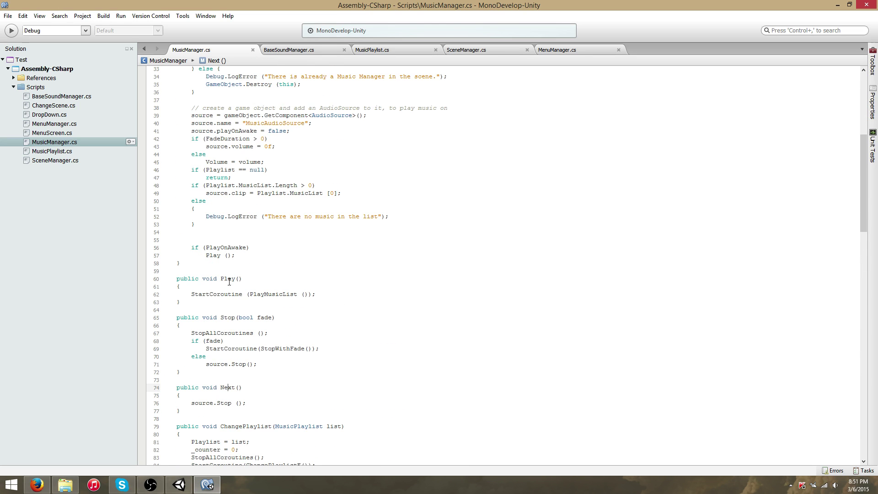
scroll(229, 284, up, 4)
click(222, 362)
scroll(236, 356, up, 4)
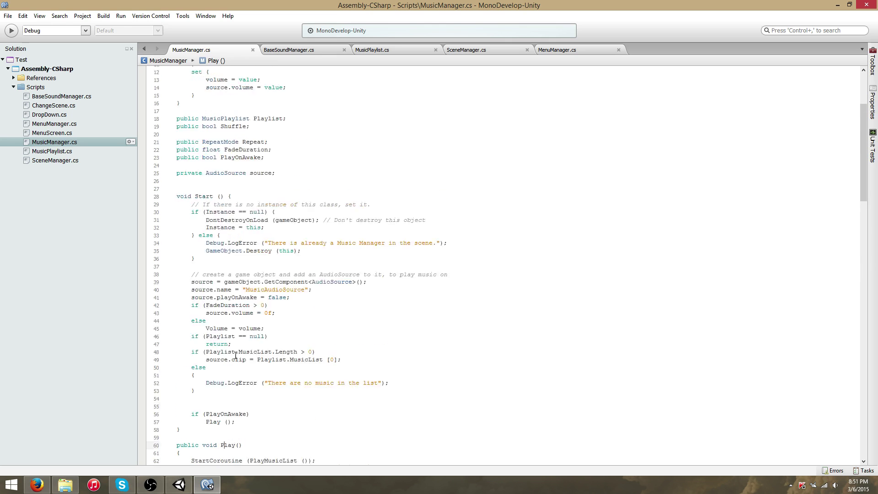
scroll(235, 356, up, 4)
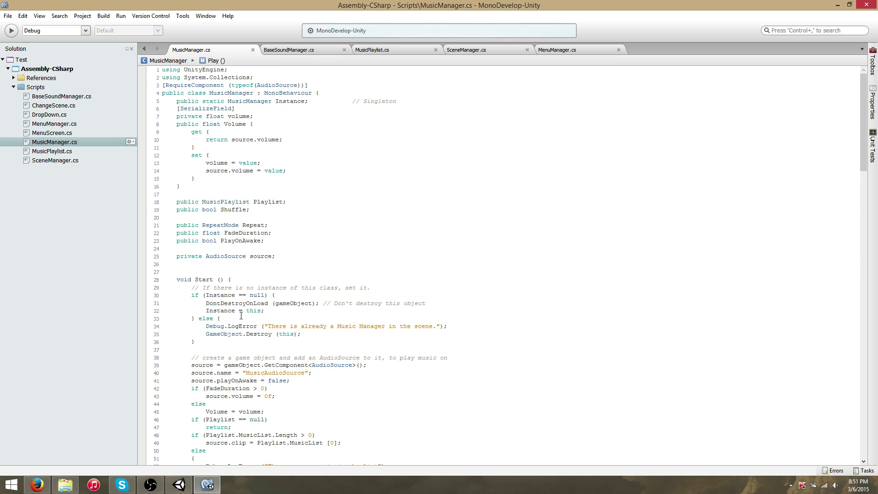
Step: Review the fields: Volume property with getter/setter, Playlist, Shuffle, Repeat, FadeDuration, audio source
click(231, 122)
click(238, 233)
click(234, 210)
click(262, 202)
click(233, 170)
click(243, 132)
click(229, 108)
click(254, 233)
click(261, 256)
click(251, 225)
click(246, 202)
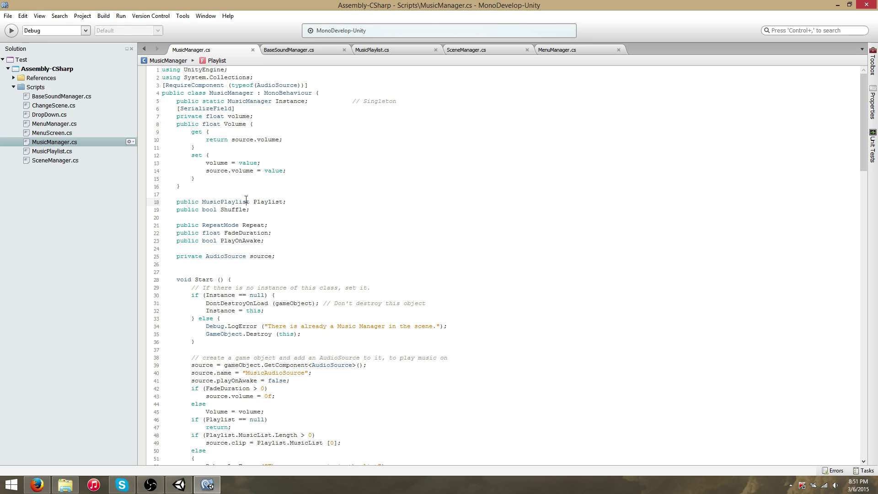
click(230, 116)
click(215, 195)
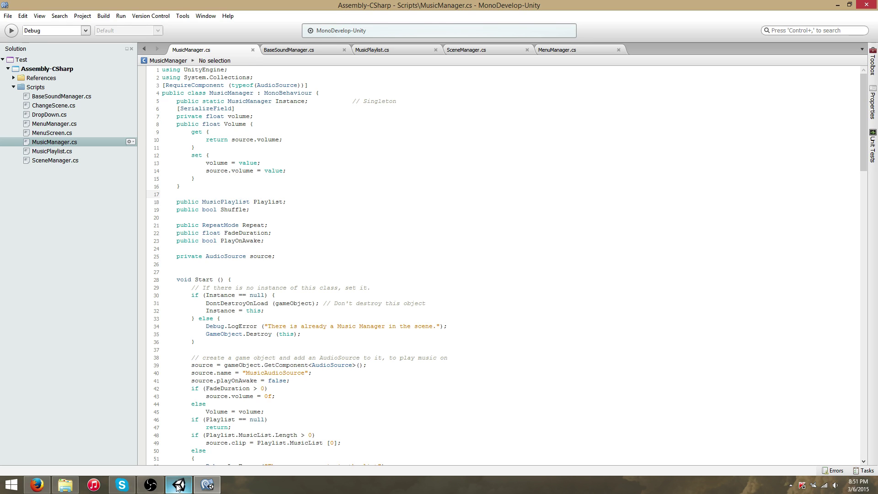
Step: Open MusicPlaylist.cs and note Awake calling MusicManager.Instance.ChangePlaylist(this)
click(402, 50)
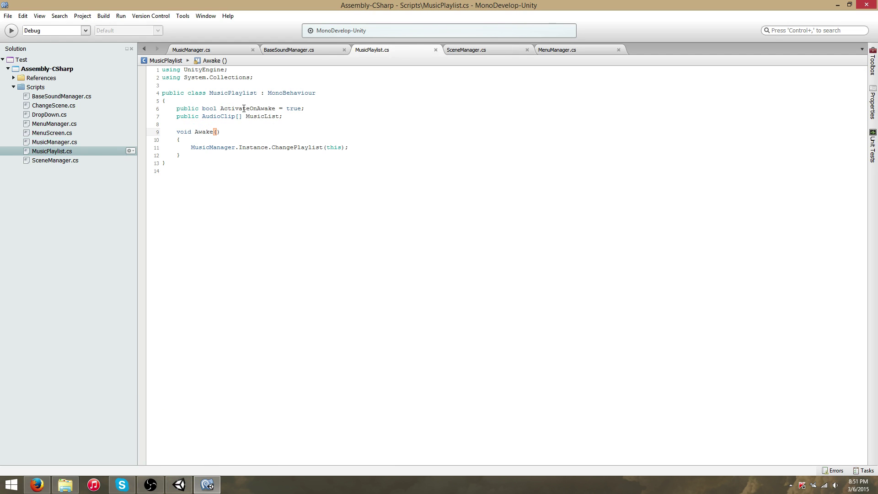
click(360, 150)
click(151, 485)
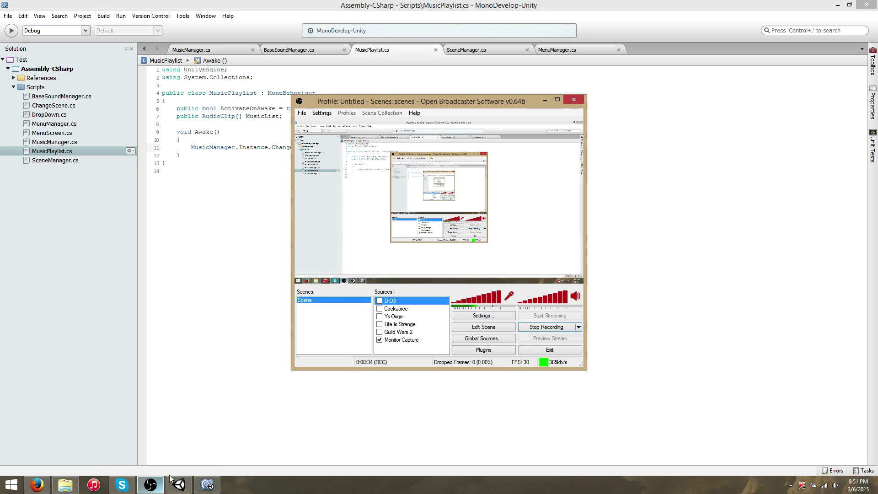